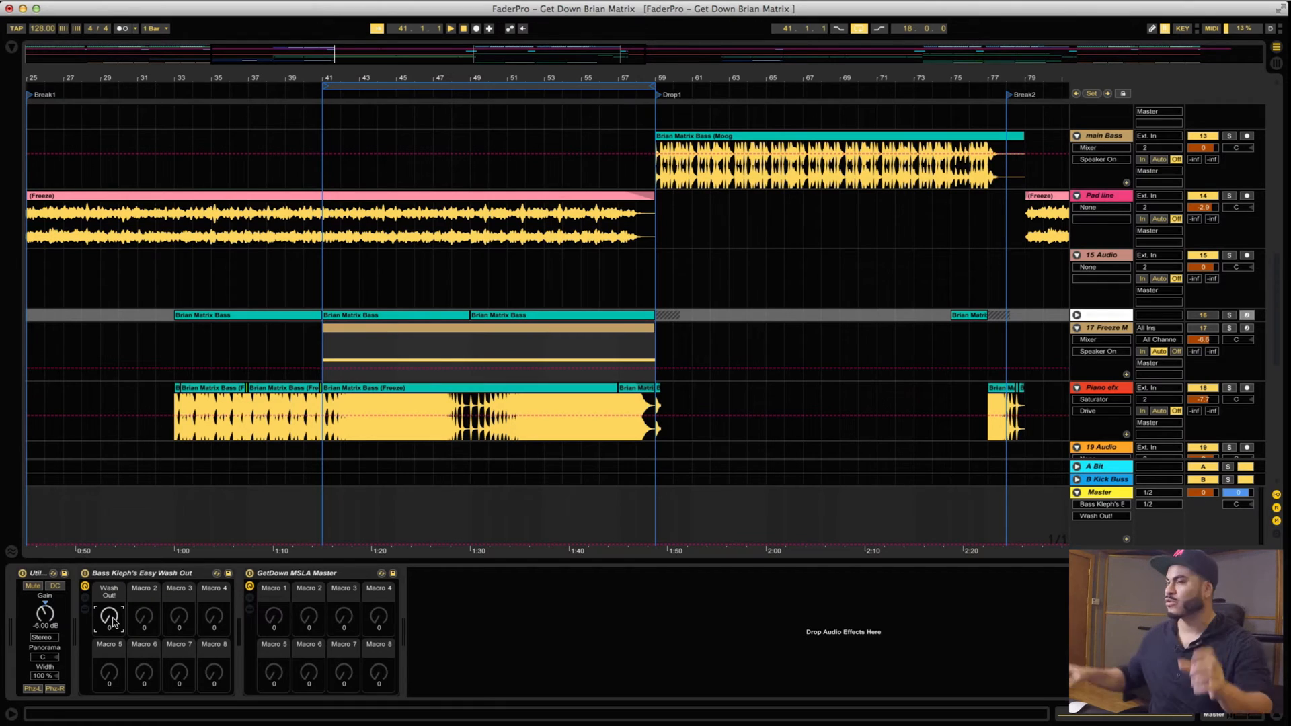
Show the devices inside the Easy Wash Out rack, raise its Wash Out! macro to 31, and unfold the EQ Eight and Reverb.
click(86, 609)
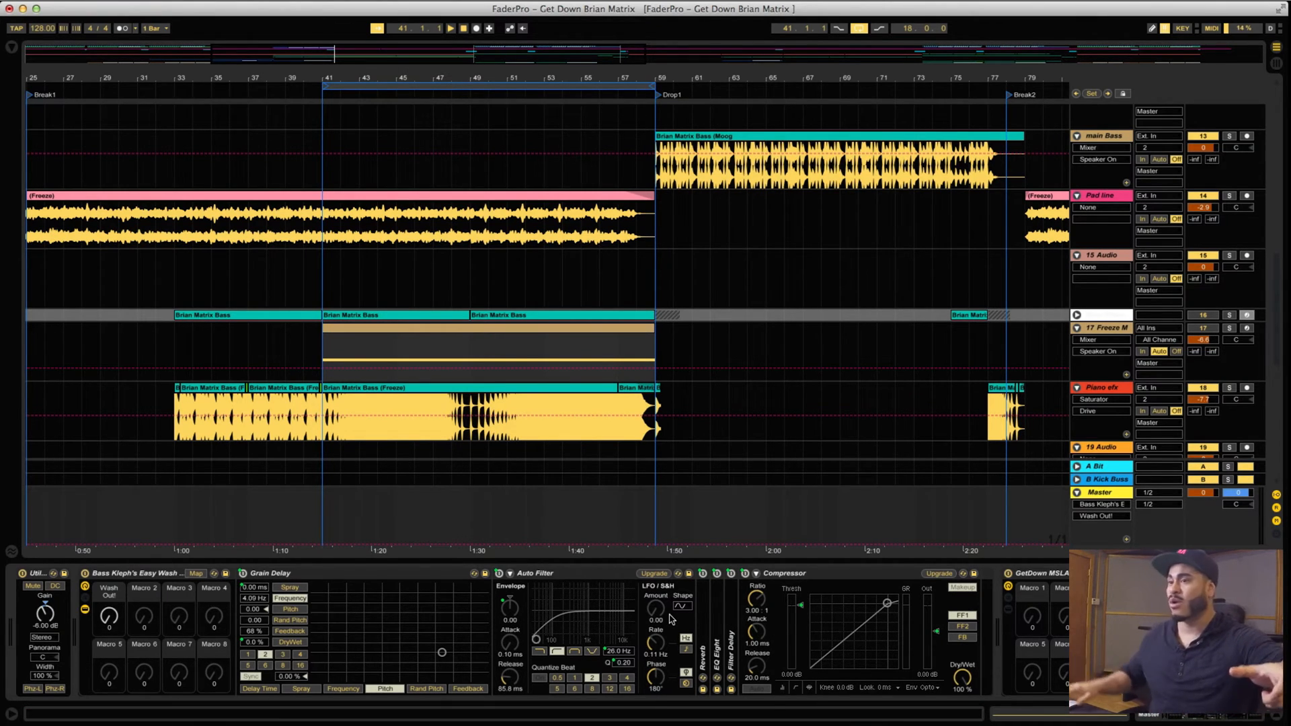
drag(124, 608, 123, 590)
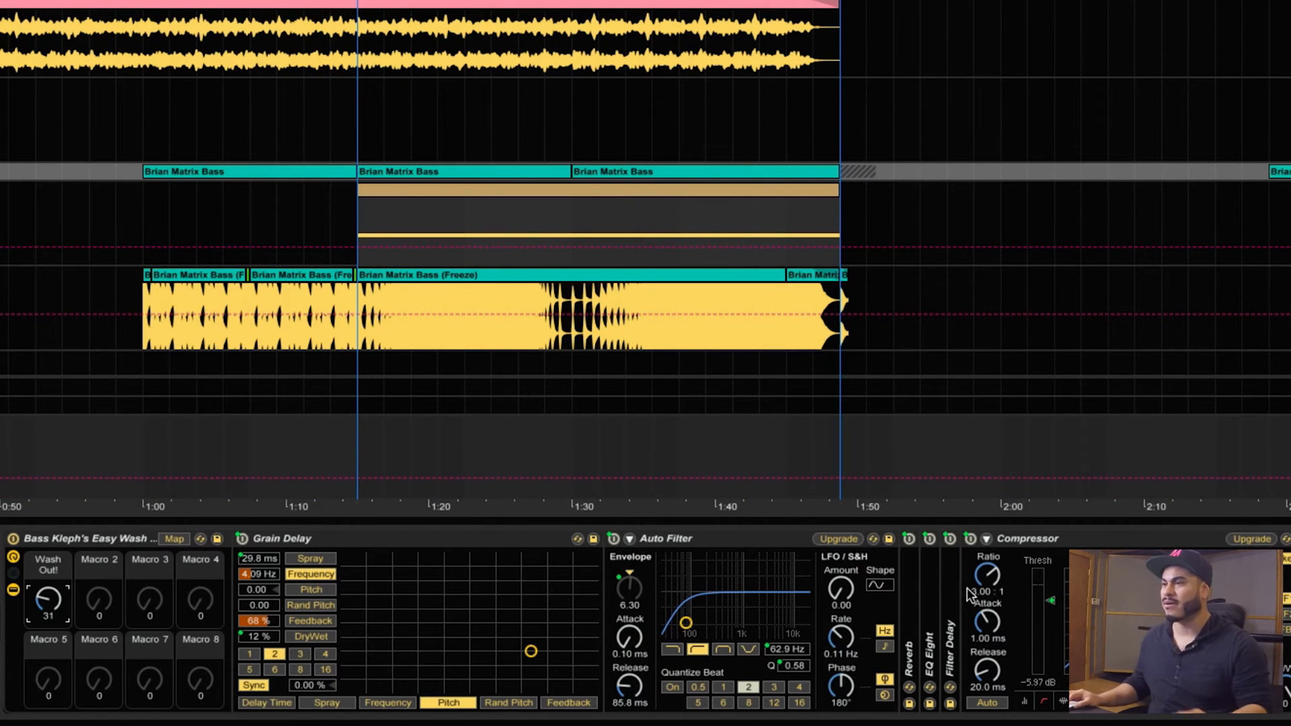
double_click(930, 589)
double_click(911, 591)
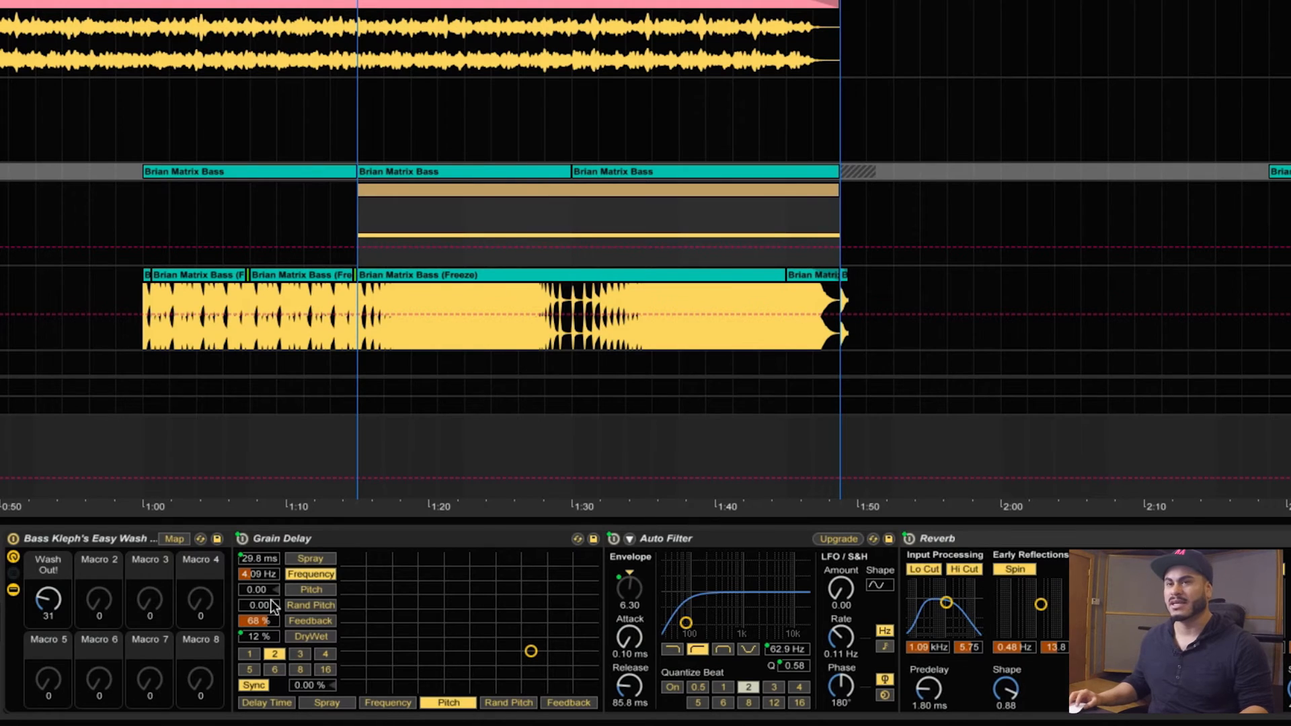
Sweep the Wash Out! macro up to 127 and back to 0, and hide the rack's devices.
drag(59, 609, 48, 581)
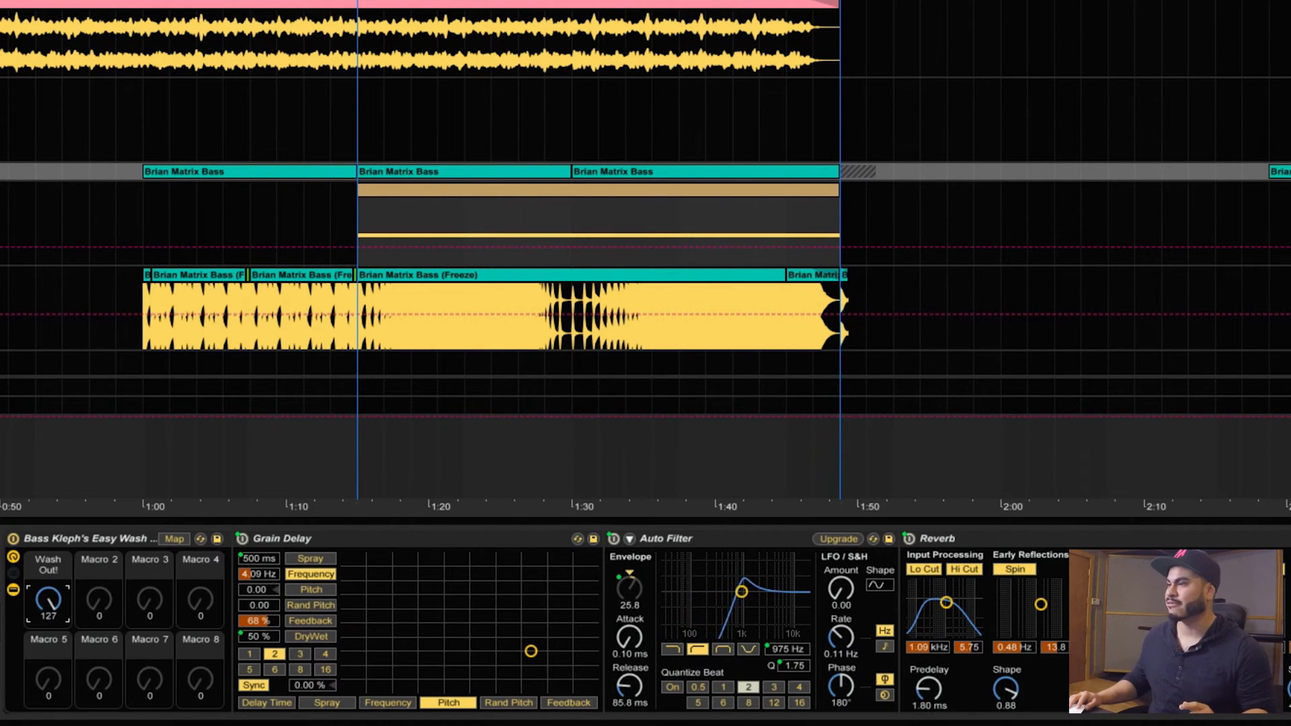
drag(48, 599, 48, 617)
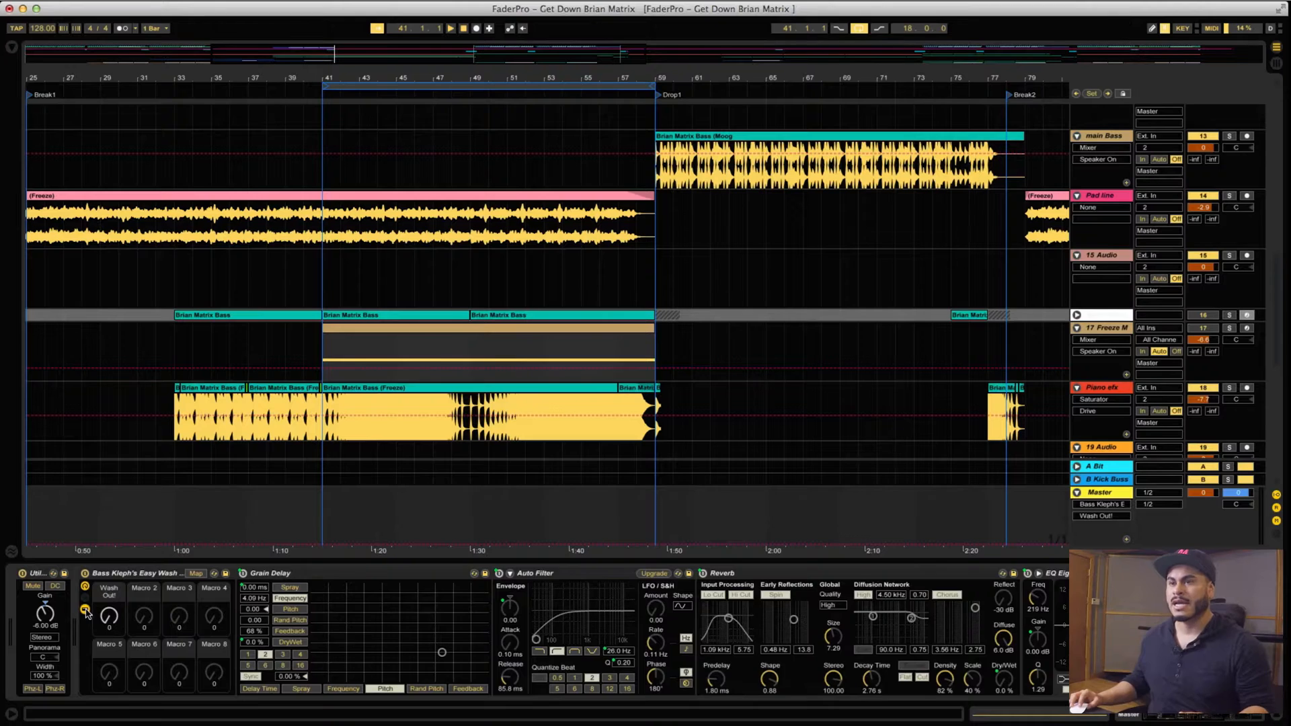
click(12, 590)
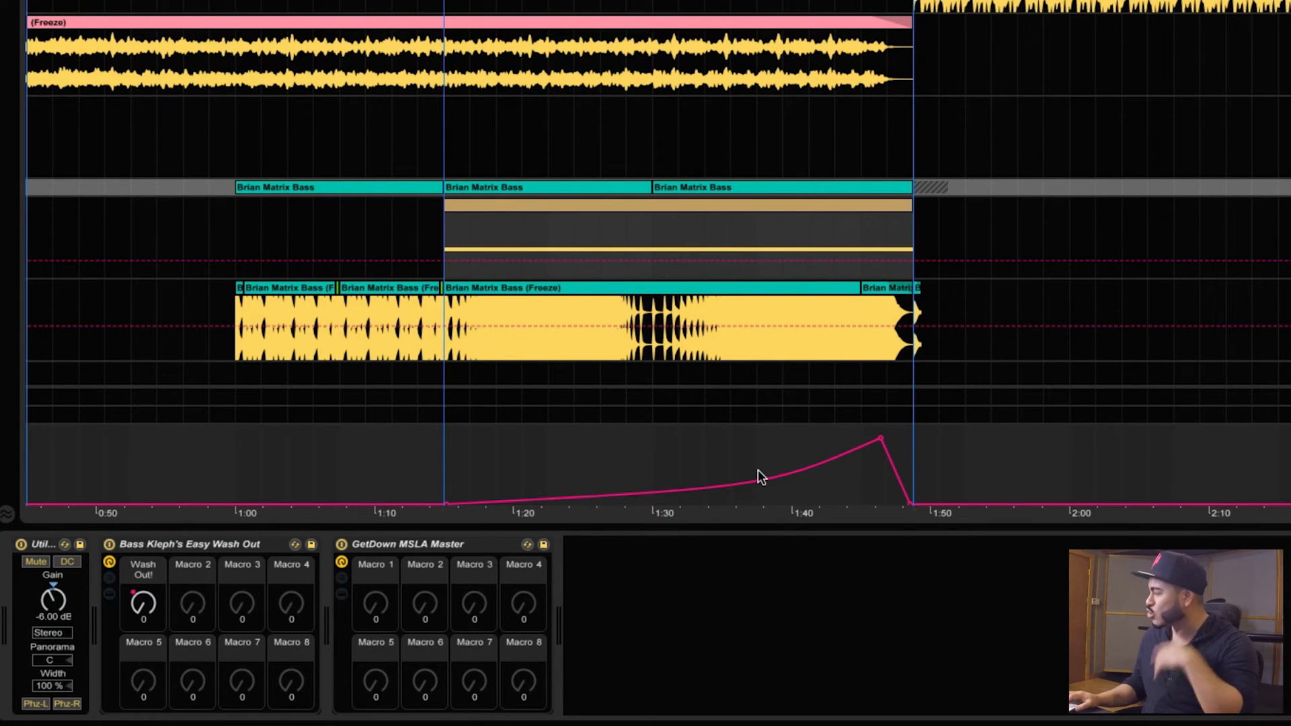
Play the breakdown from about 1:30 to hear the rising Wash Out! automation on the Master track.
click(678, 463)
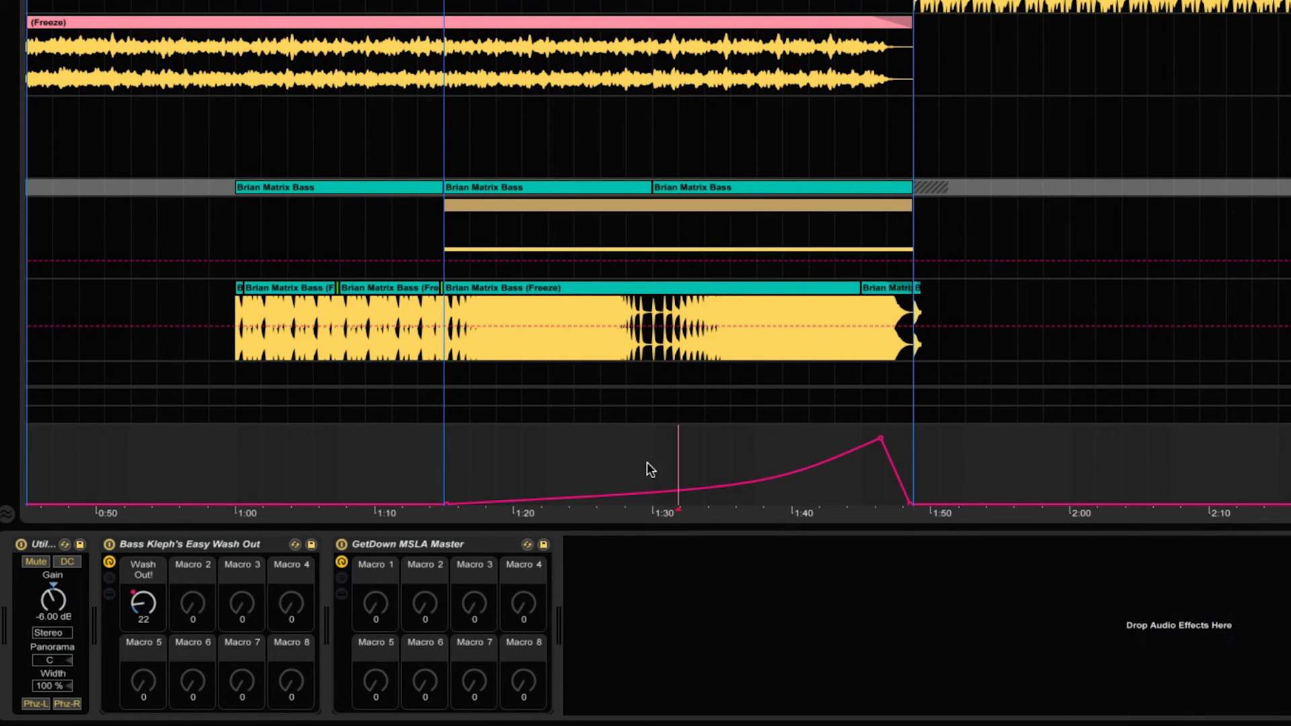
key(space)
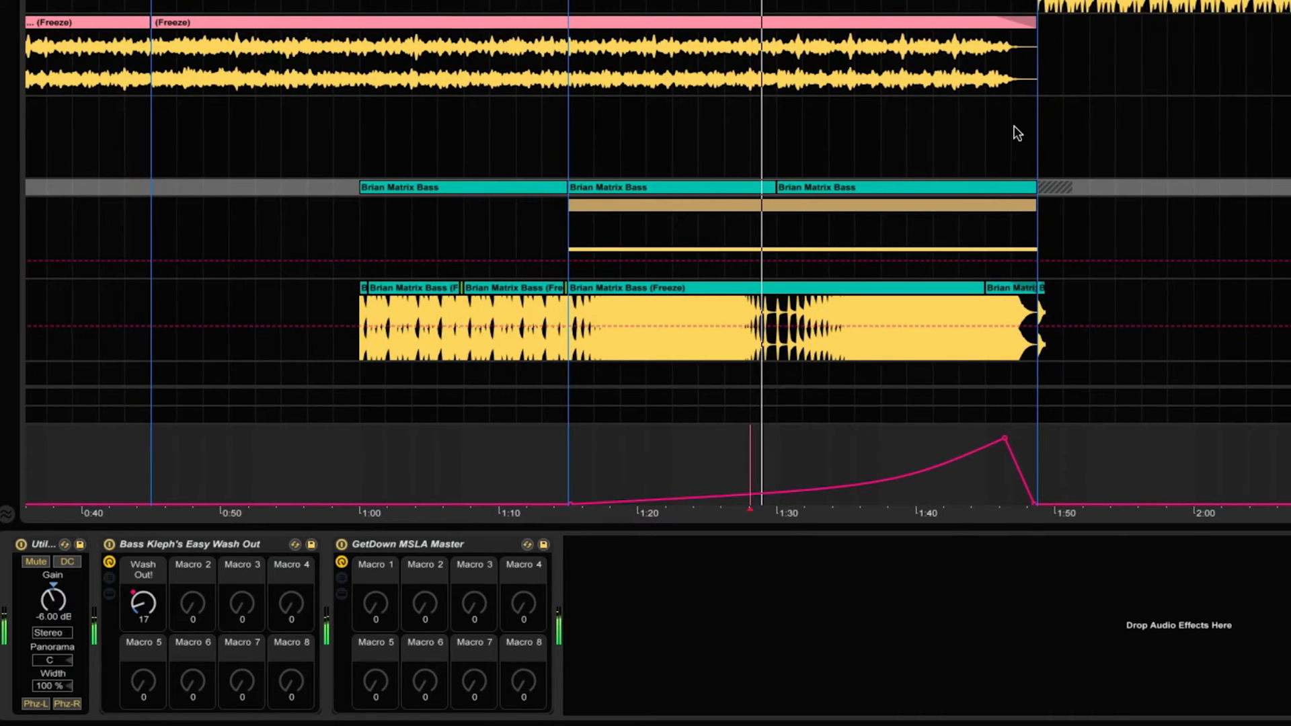
scroll(657, 252, up, 3)
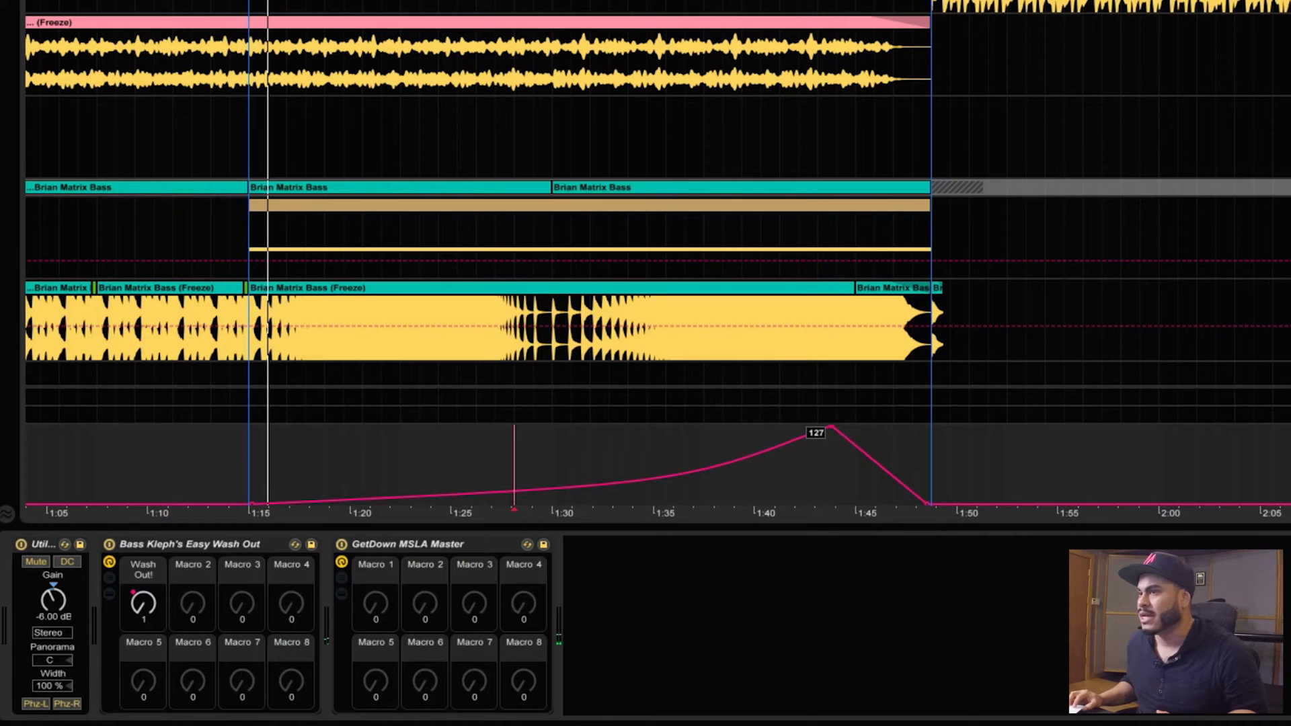
key(space)
click(570, 439)
key(space)
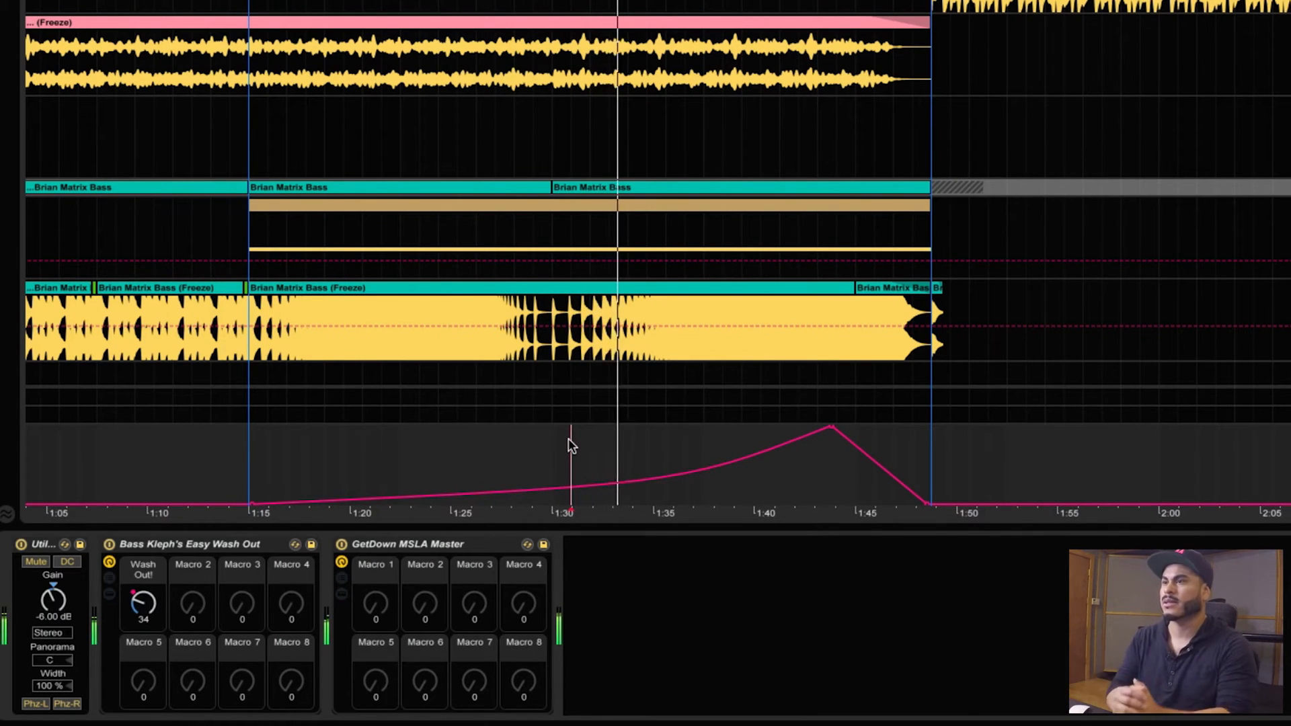
Try holding the Wash Out! automation at 127 past the start of the drop, and undo the change.
drag(928, 510, 919, 433)
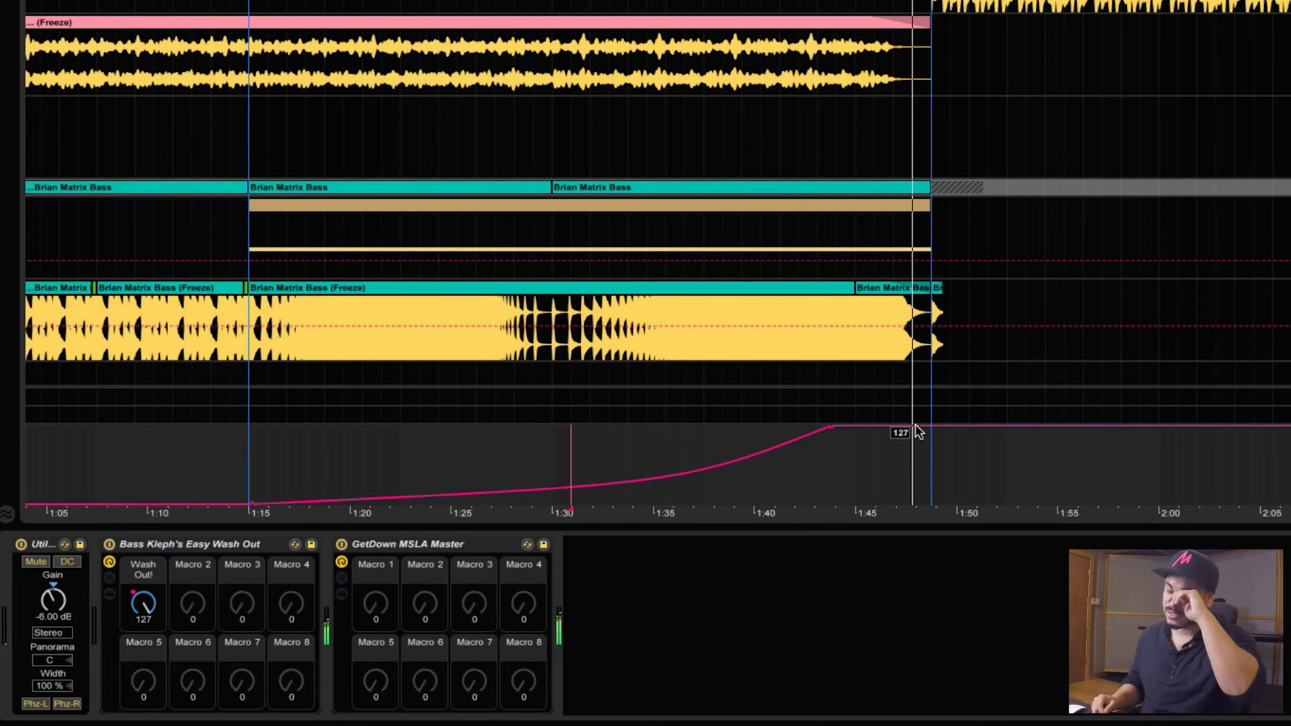
key(super+z)
key(super+z)
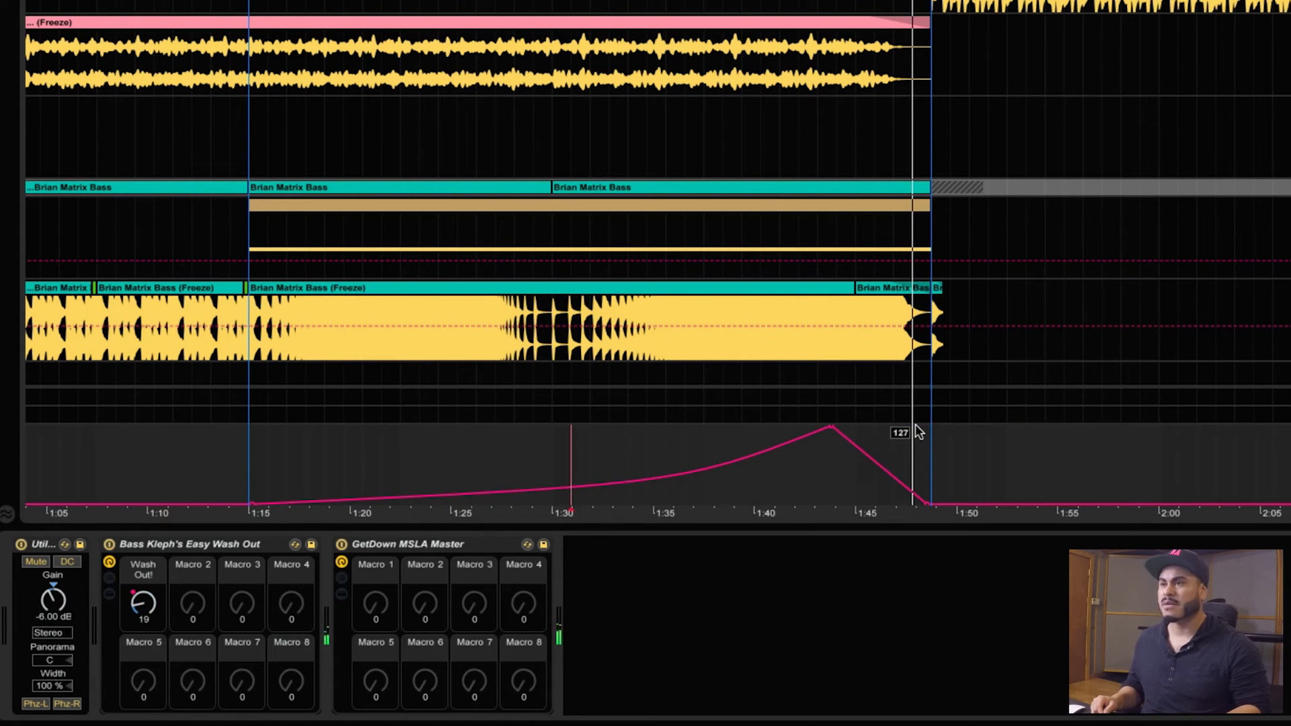
click(724, 434)
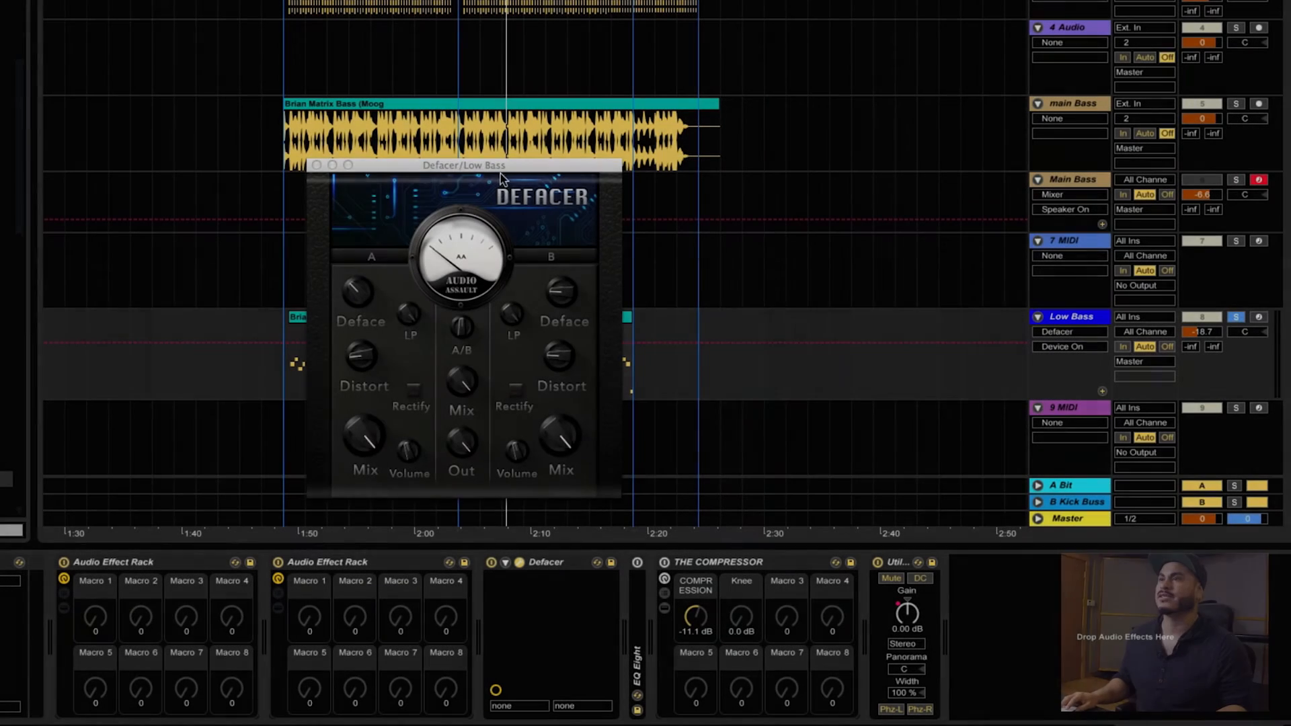
Move the Defacer window clear of the bass clips and play the soloed Low Bass, toggling Defacer to compare the sound.
drag(501, 173, 834, 195)
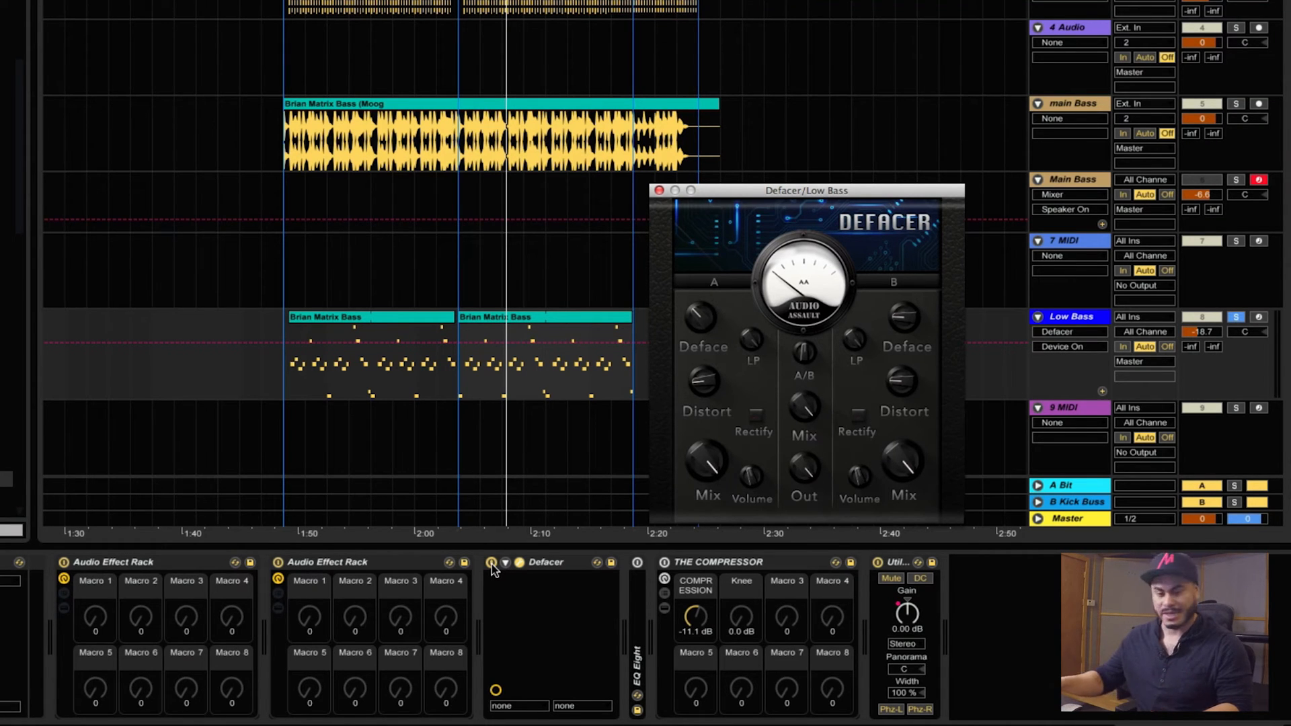
key(space)
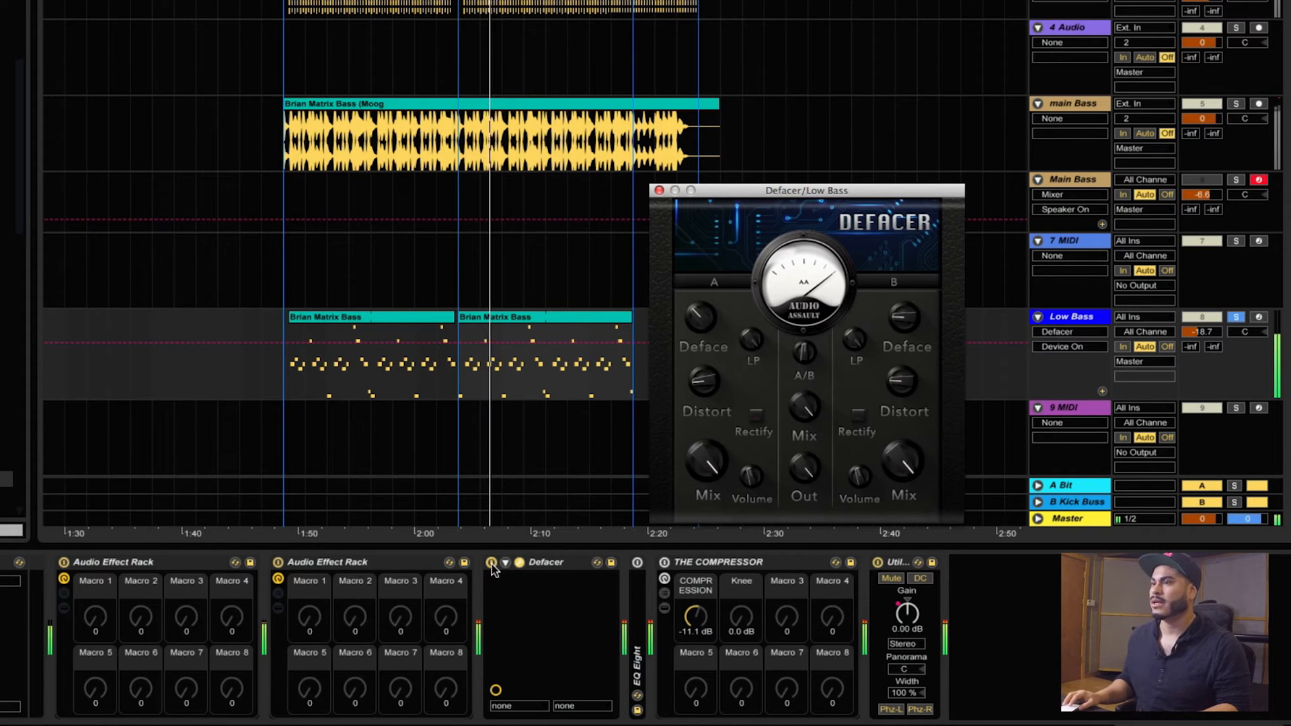
click(491, 564)
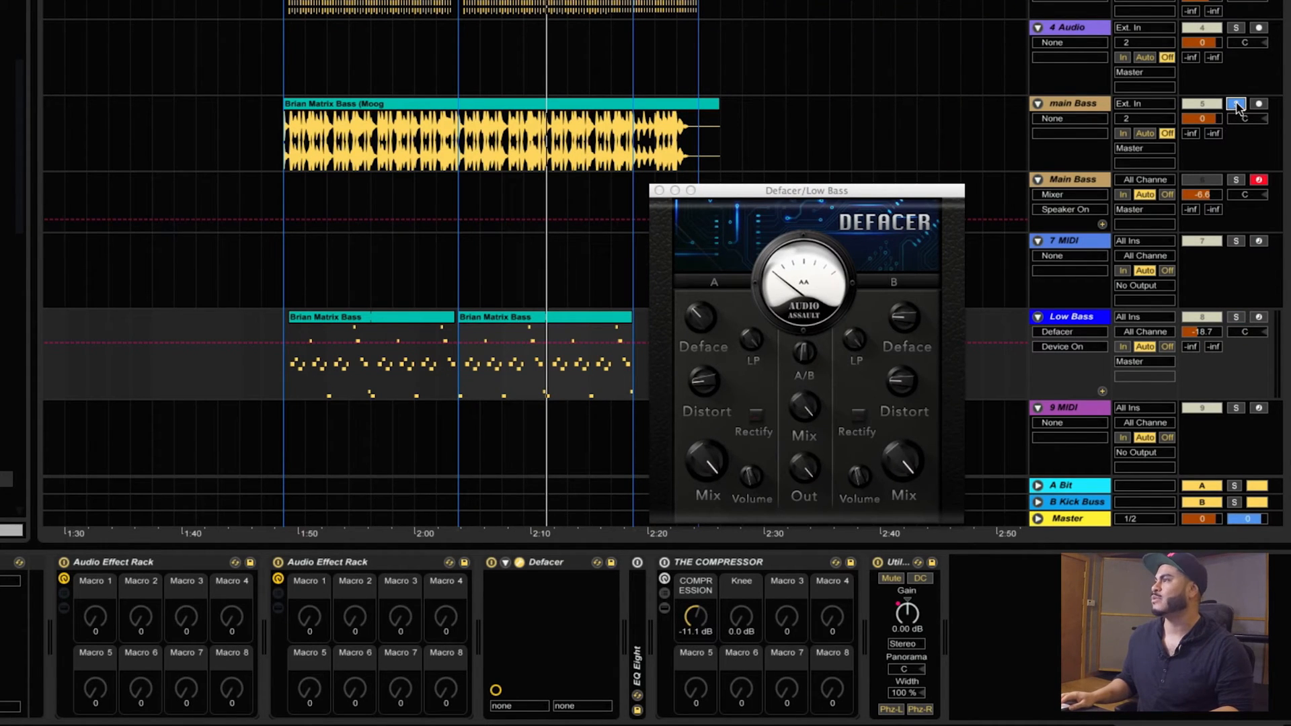
Play the drop to compare the full mix with the soloed main Bass and Low Bass tracks together.
key(space)
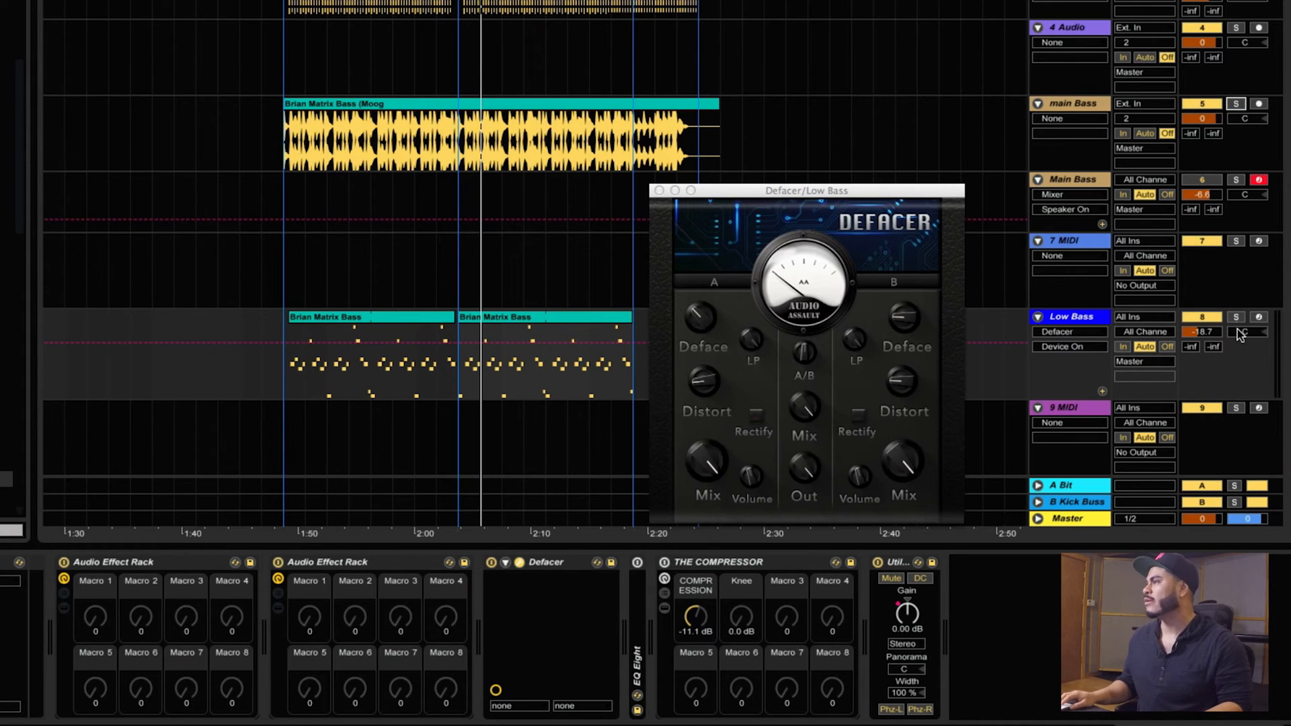
key(space)
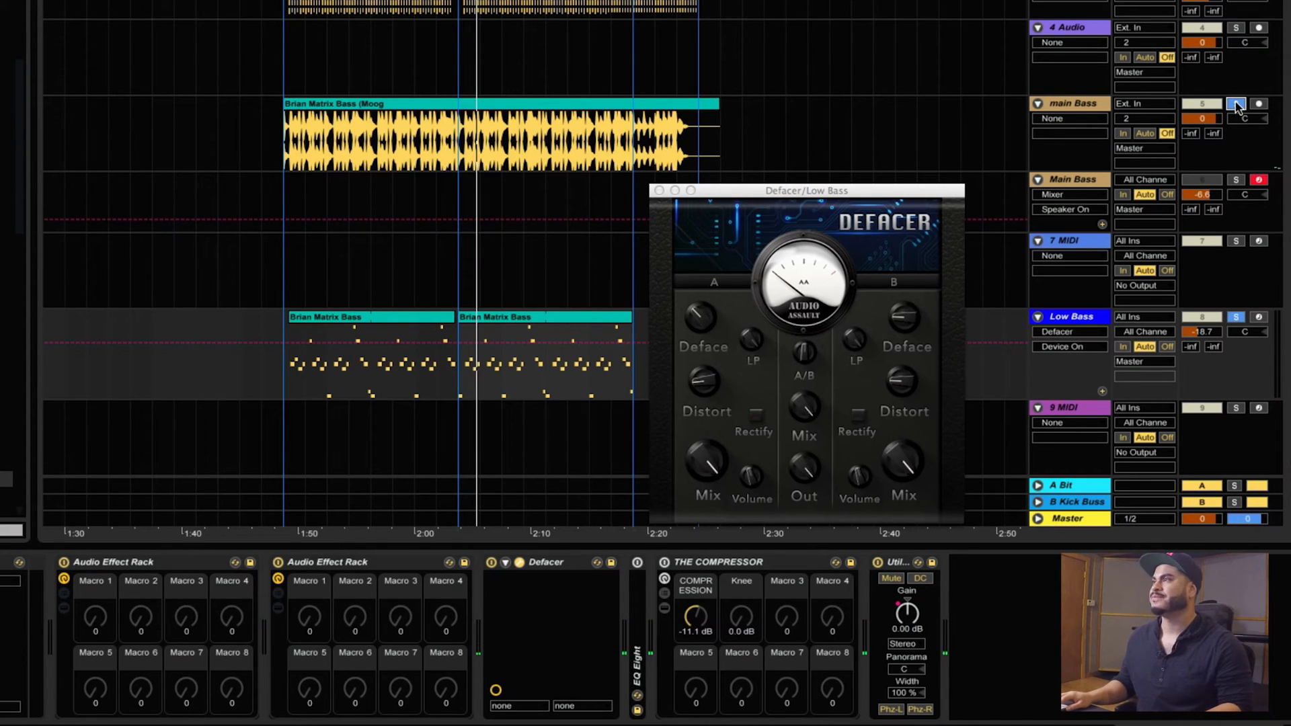
key(space)
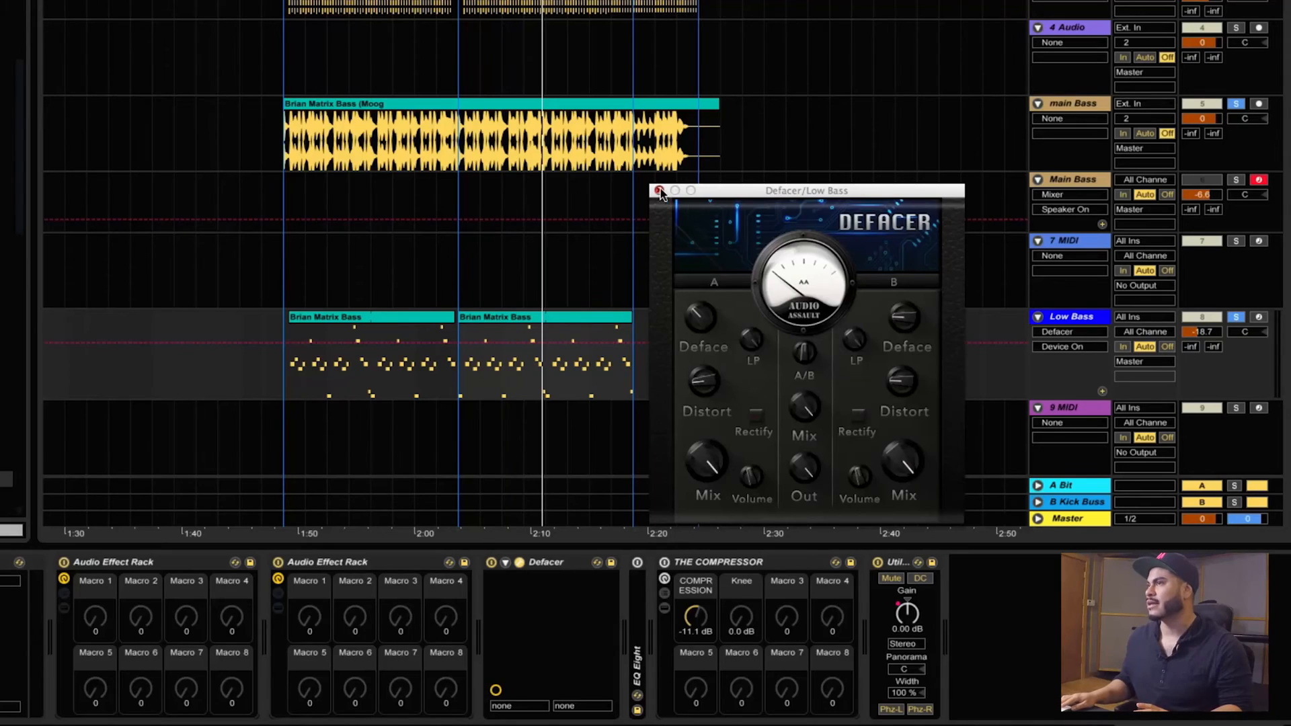
Close the Defacer window and show the devices inside THE COMPRESSOR rack on Low Bass.
click(659, 190)
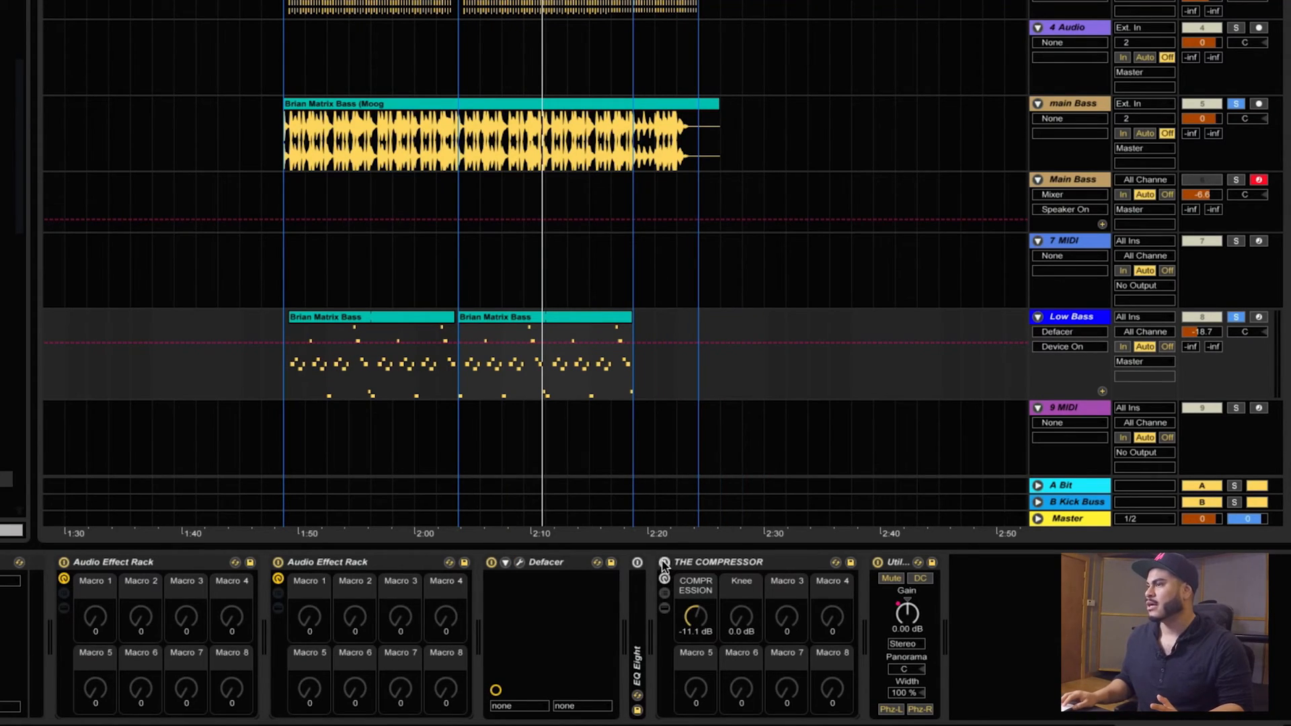
click(663, 604)
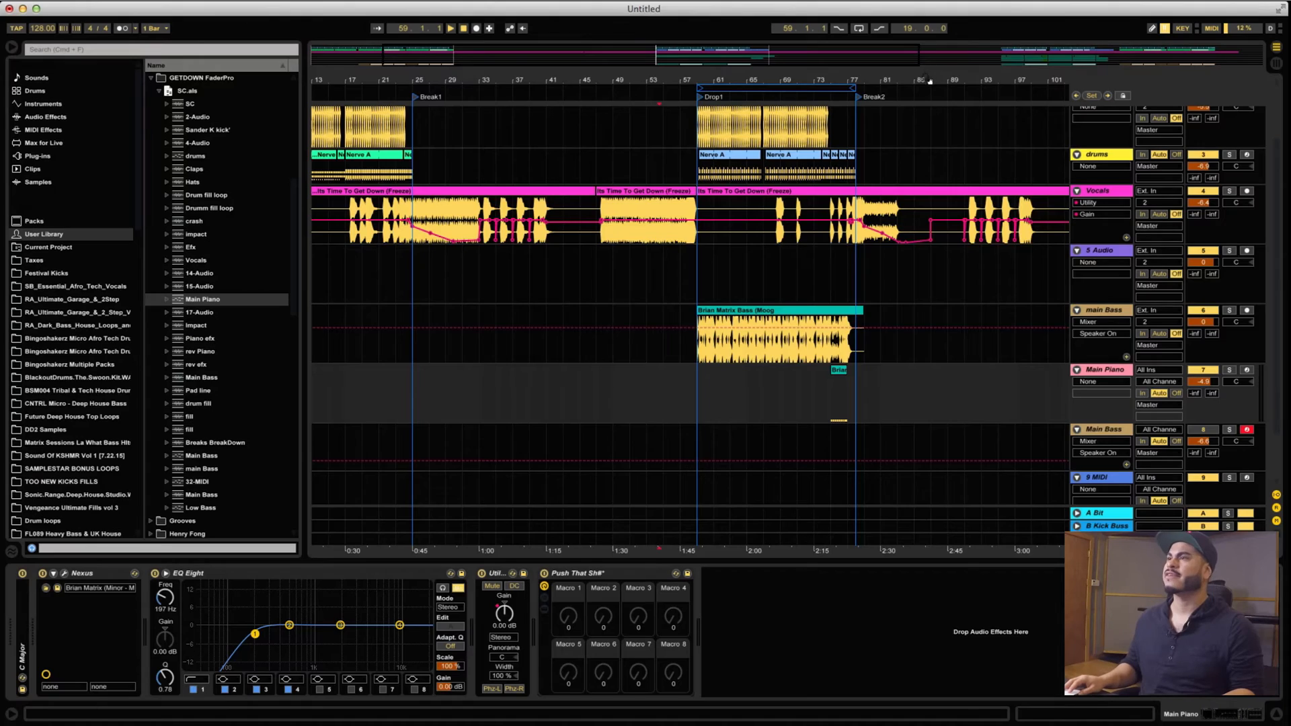
Consolidate the Brian Matrix Bass clips on the Main Piano track from bar 117 to bar 135 into one clip.
drag(930, 81, 681, 107)
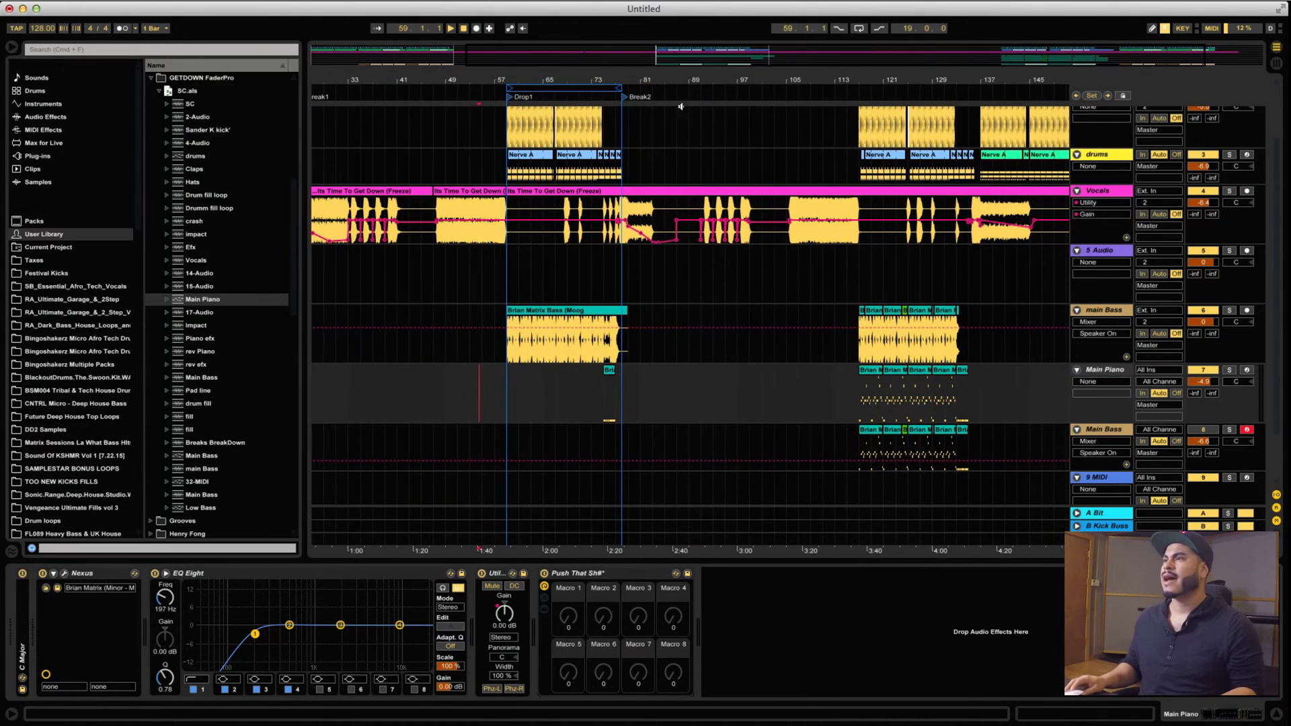
click(875, 374)
shift+click(964, 371)
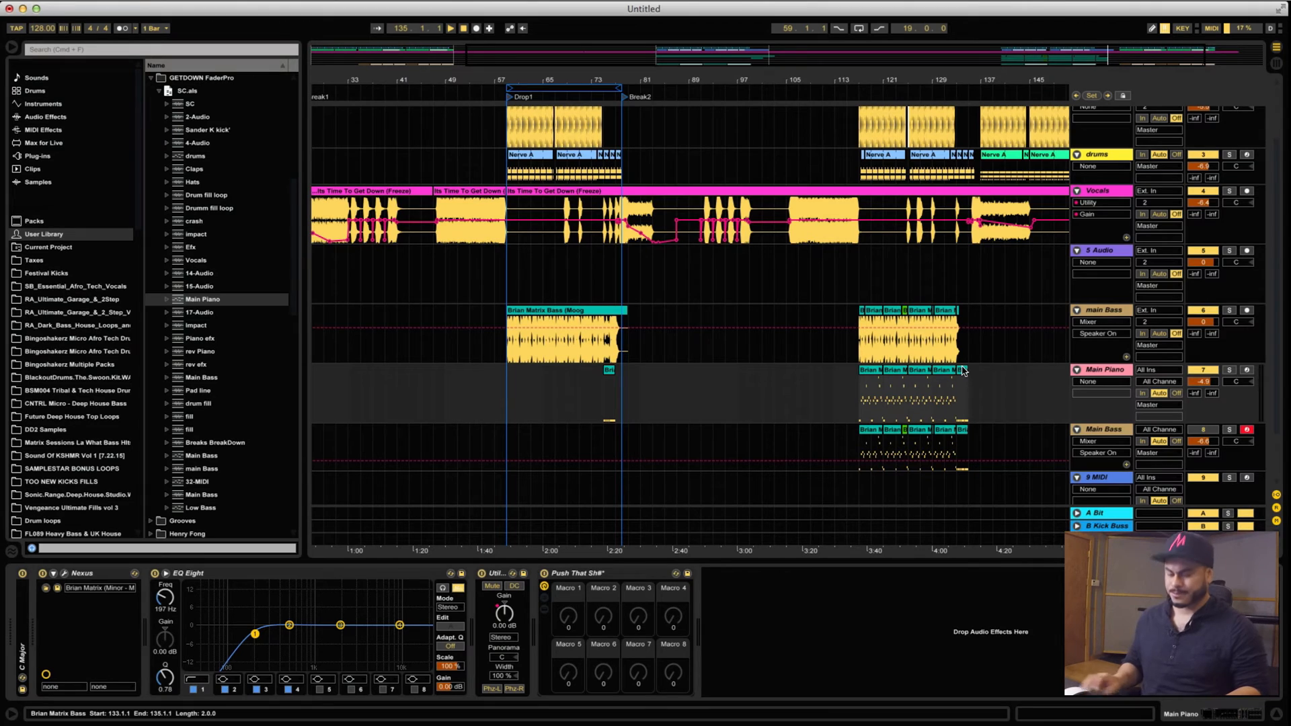
key(super+j)
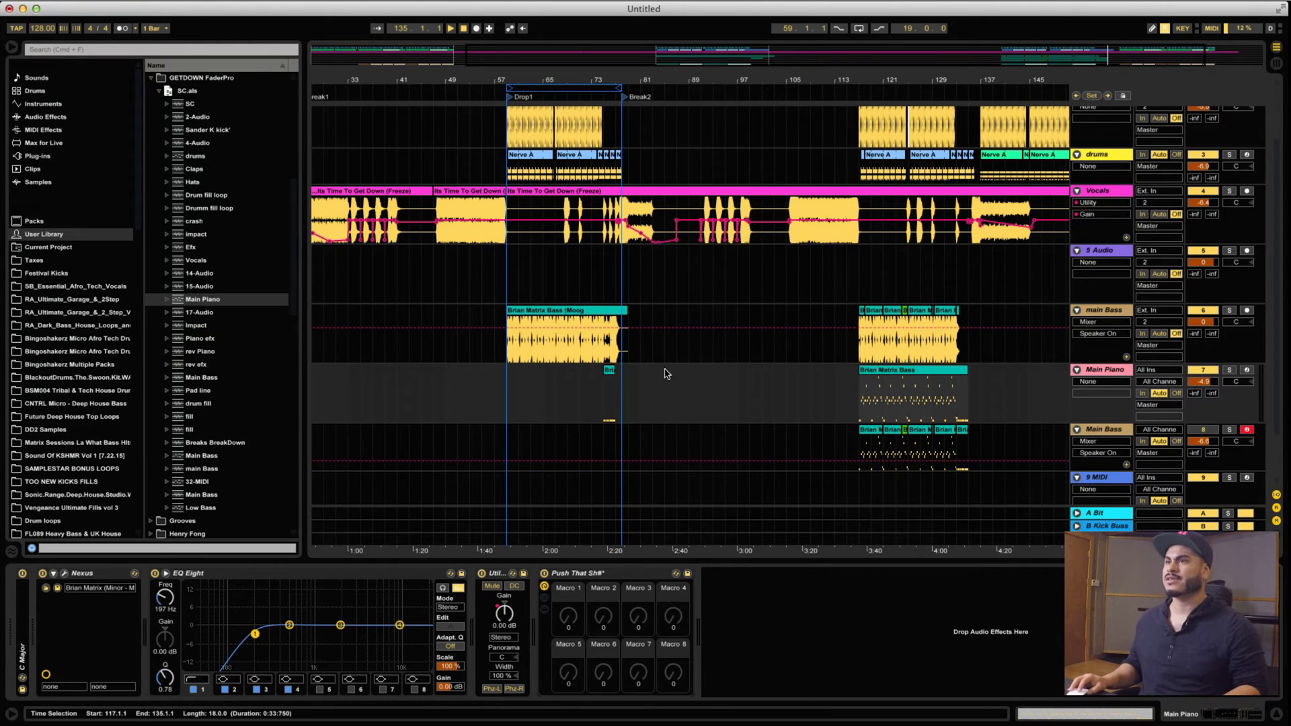
Open the MIDI notes of the consolidated Brian Matrix Bass clip on the Main Piano track.
click(607, 371)
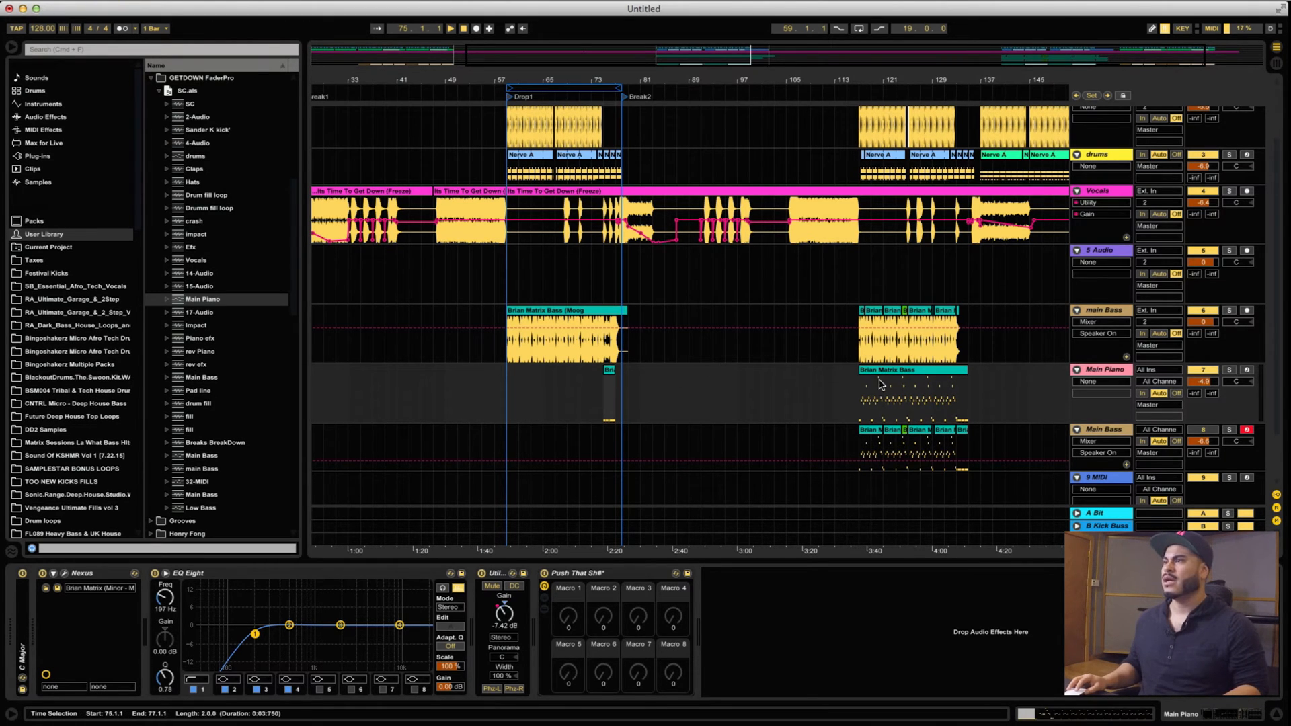
click(901, 371)
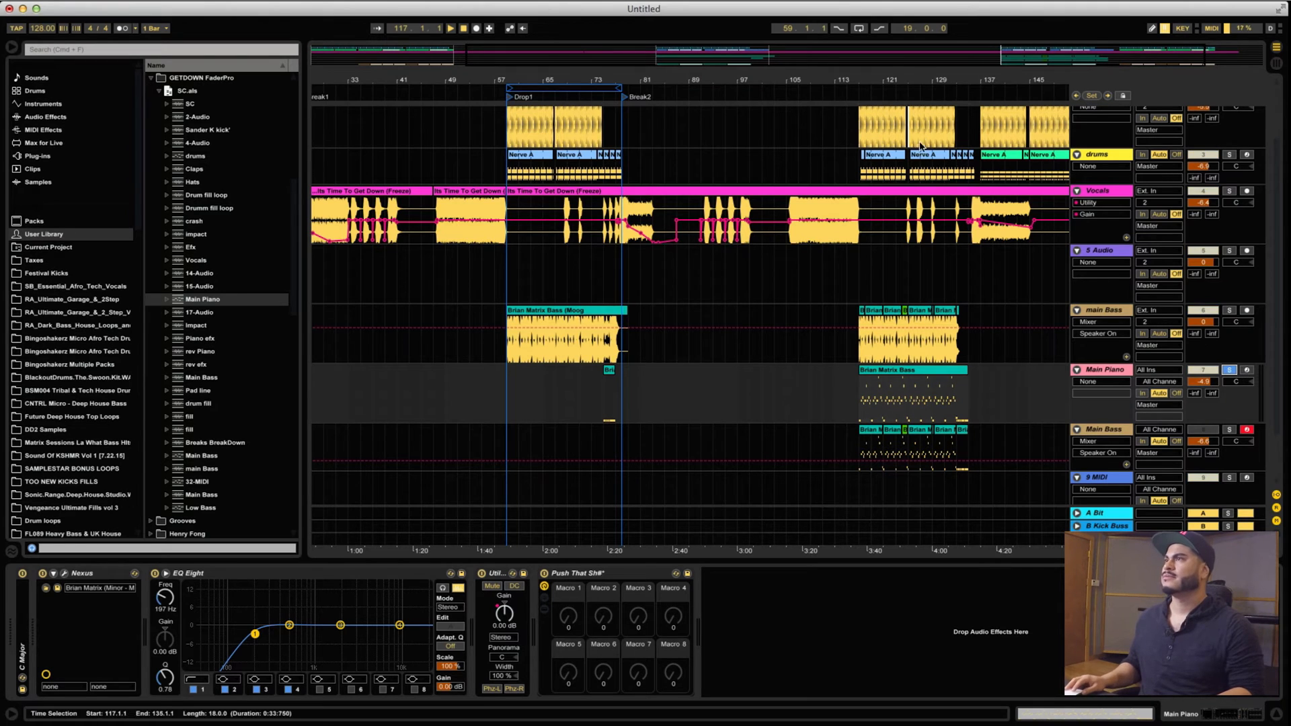
drag(913, 77, 560, 267)
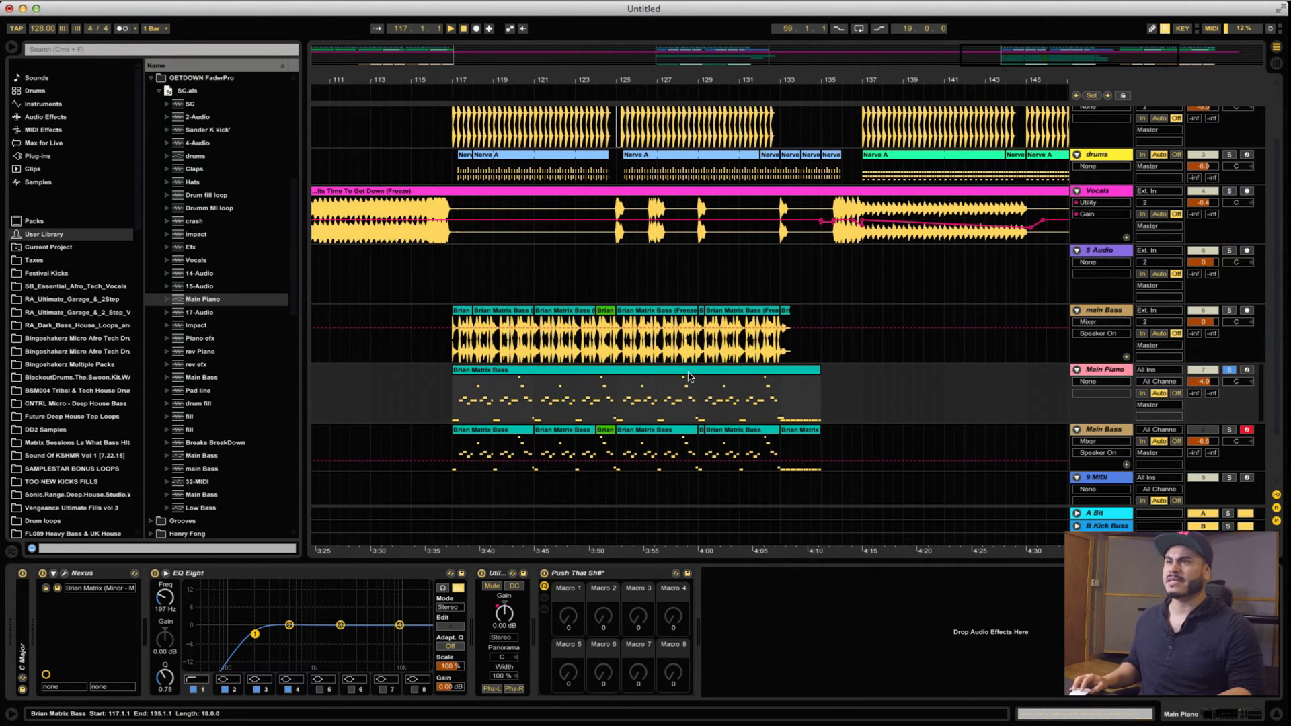
double_click(688, 375)
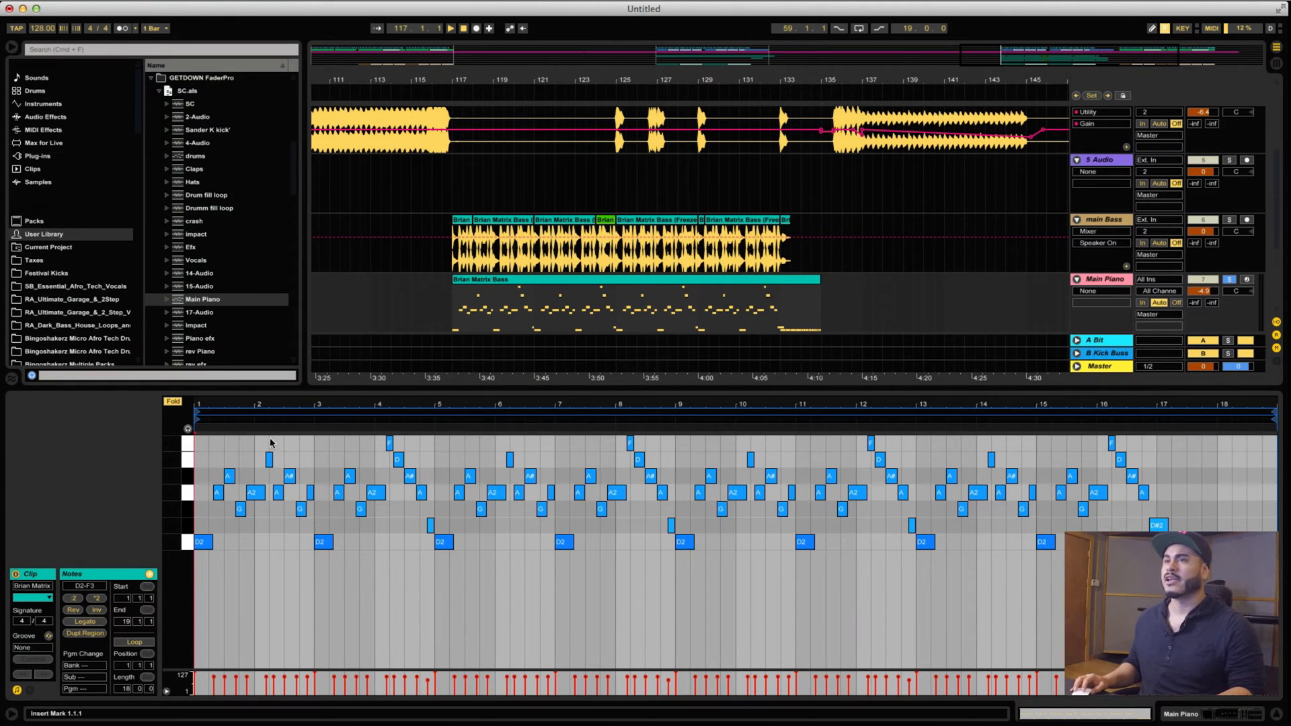
Show the Main Piano track's devices, open the Nexus instrument window and reposition it.
click(1100, 282)
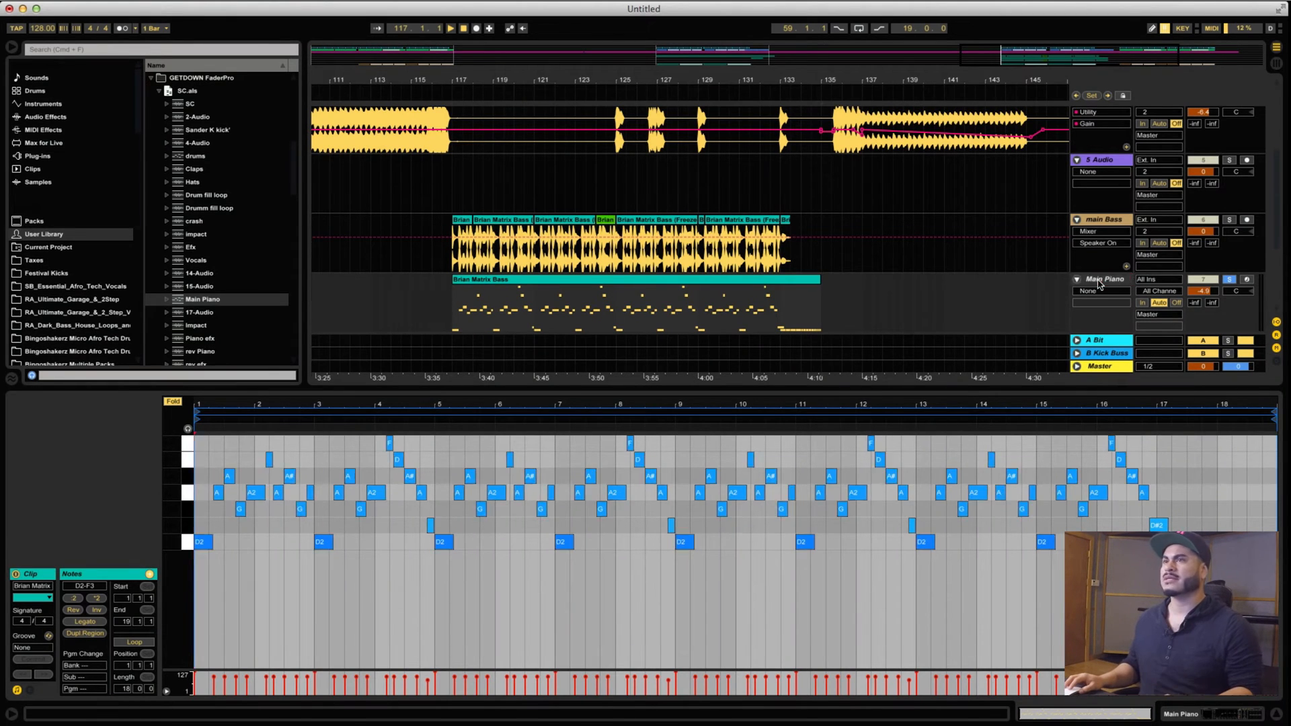
click(64, 573)
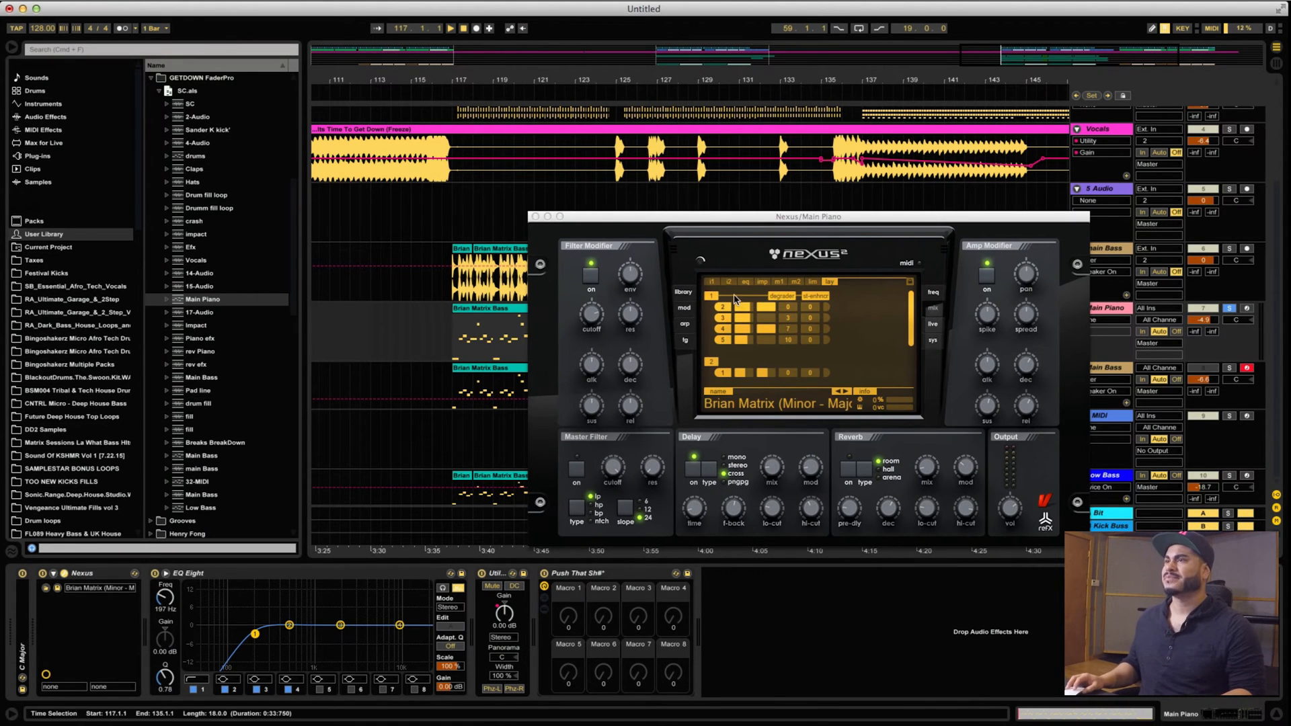
drag(712, 222, 567, 406)
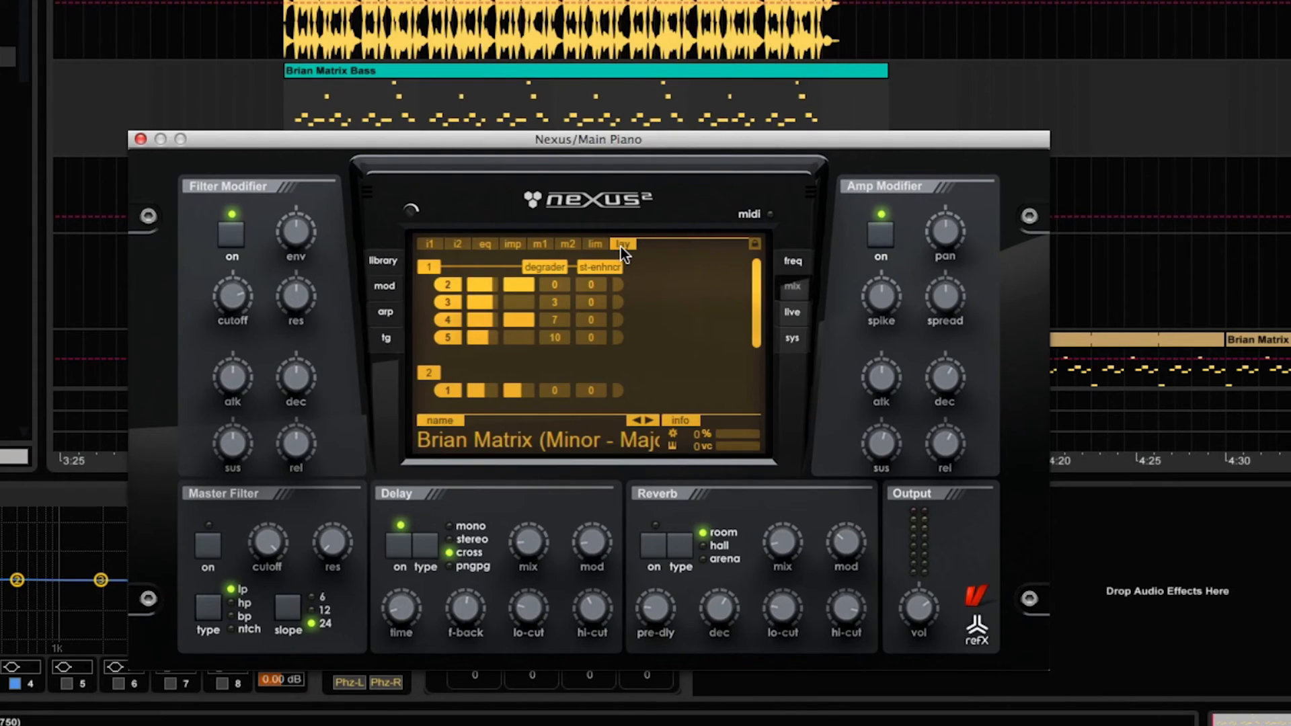
Isolate layer 2 of the Brian Matrix preset in Nexus by switching off layers 1 and 3.
drag(756, 313, 753, 281)
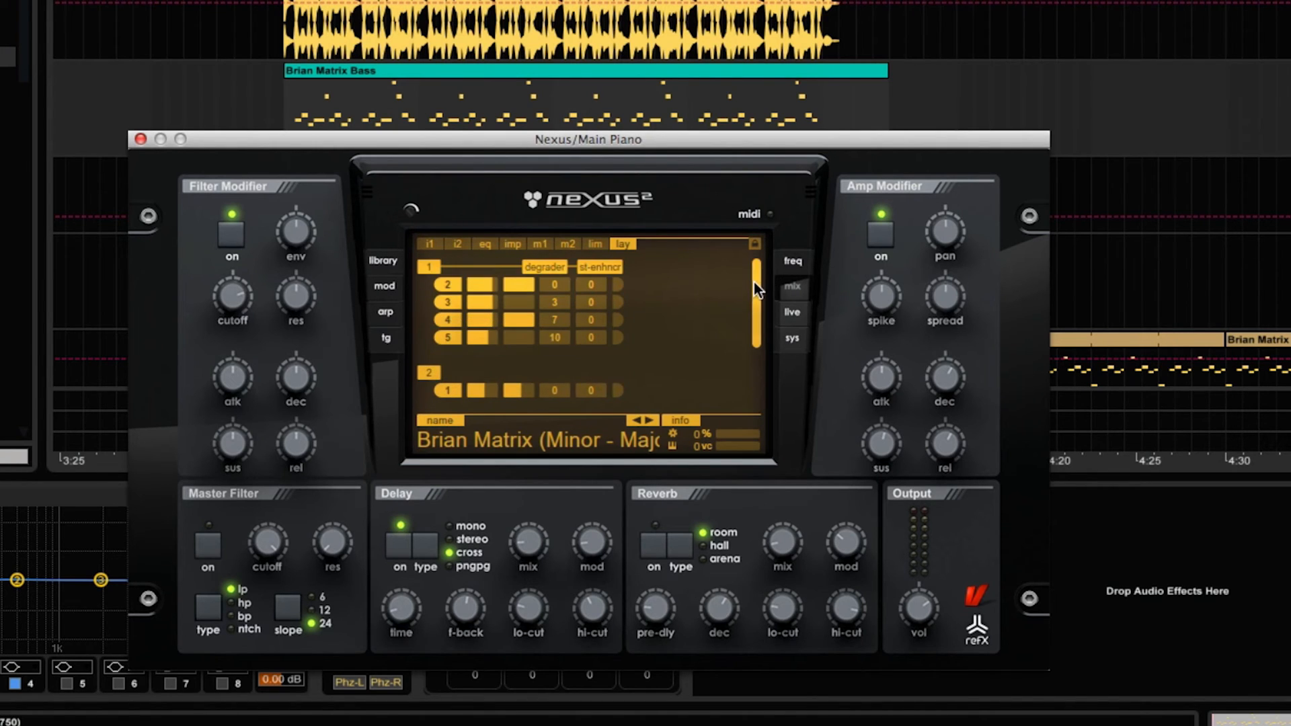
click(423, 266)
drag(752, 331, 758, 392)
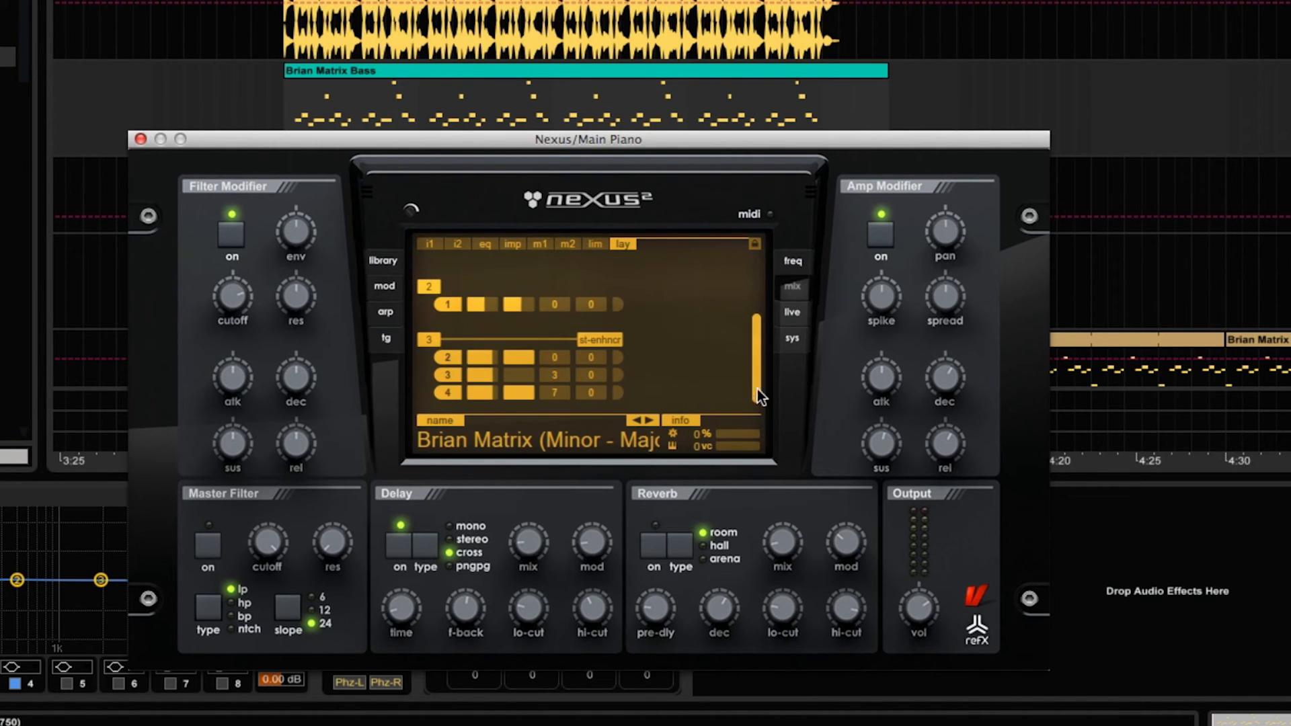
click(430, 339)
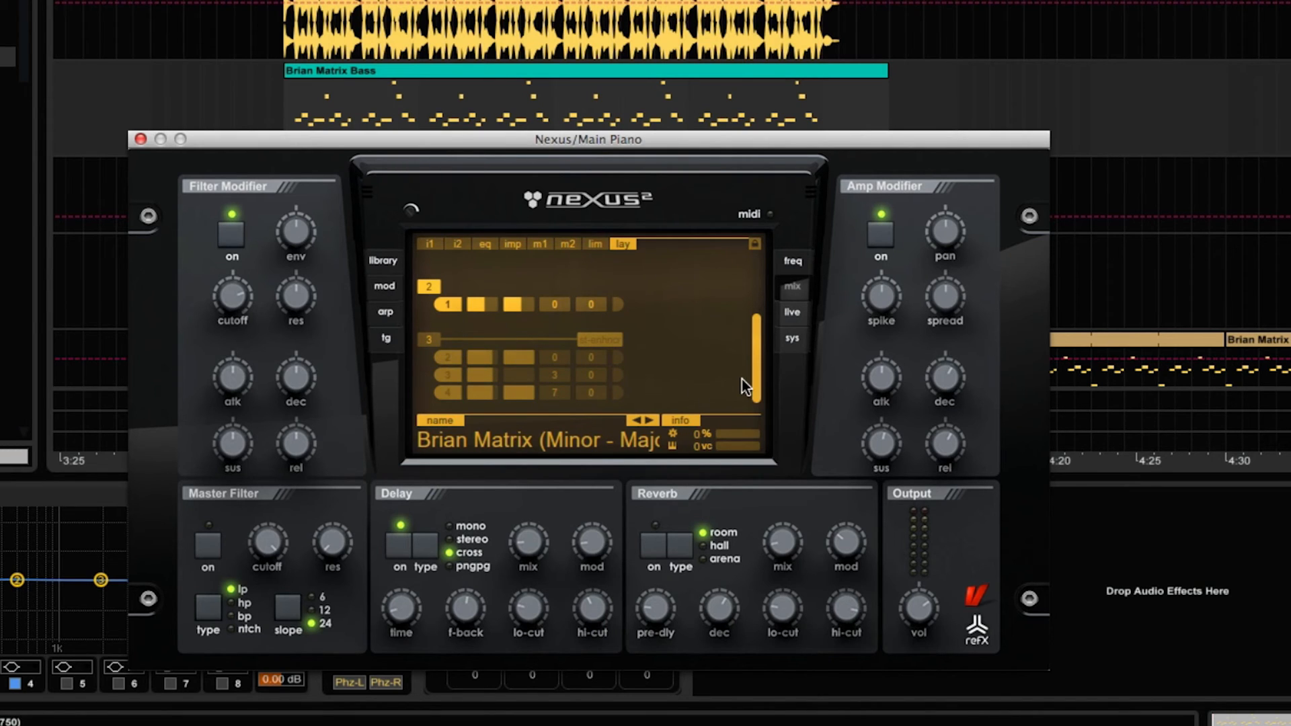
drag(756, 340, 757, 285)
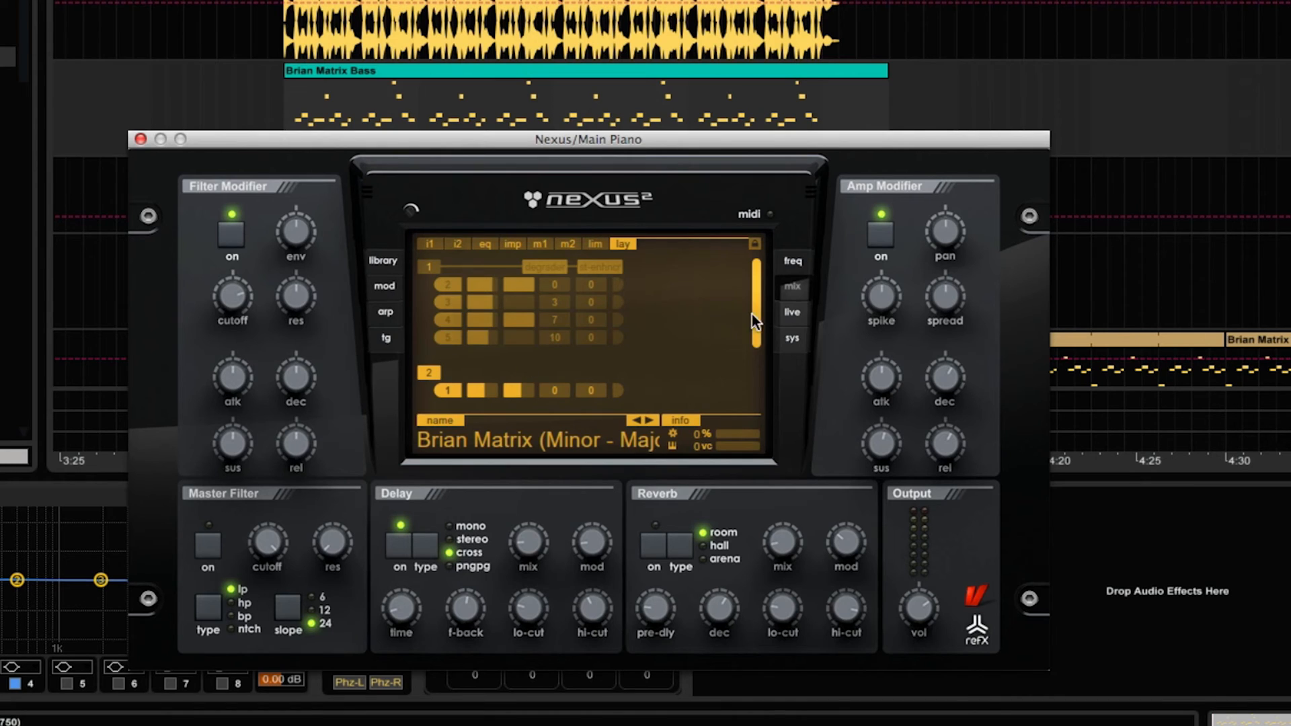
drag(751, 316, 757, 341)
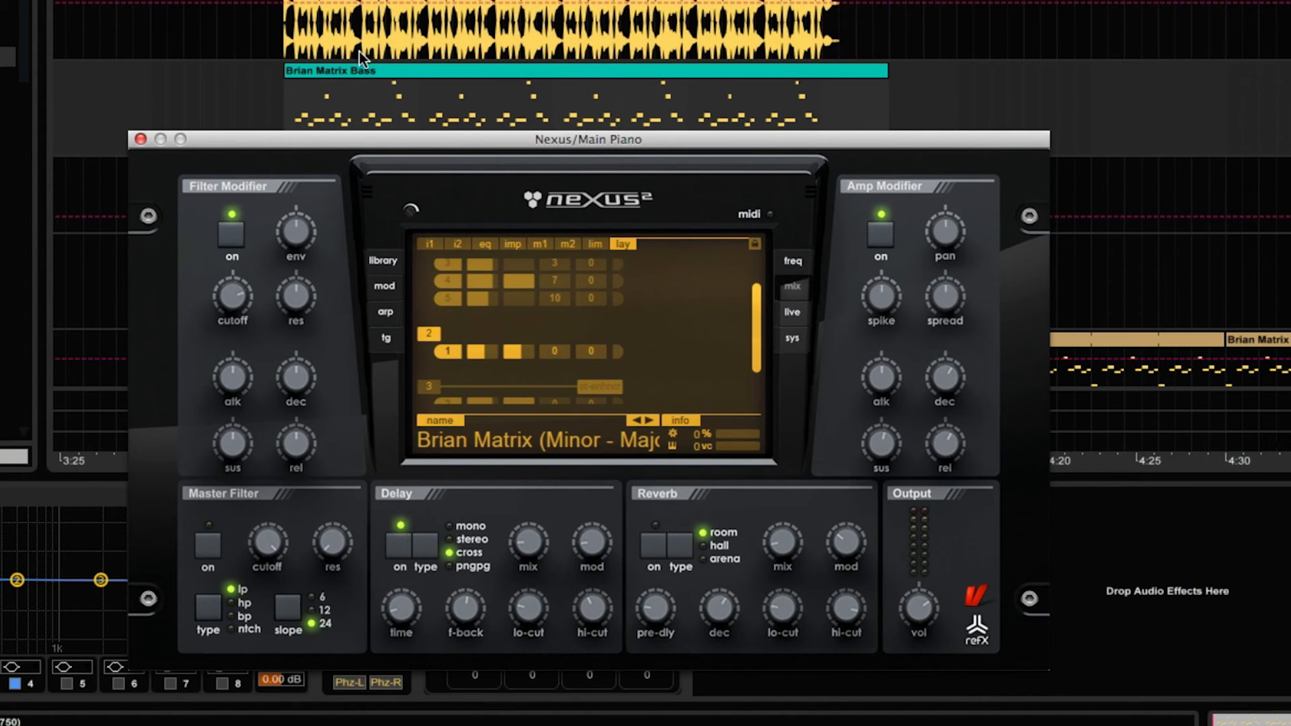
Play the Brian Matrix Bass clip on the Main Piano track to hear layer 2 on its own.
click(354, 70)
key(space)
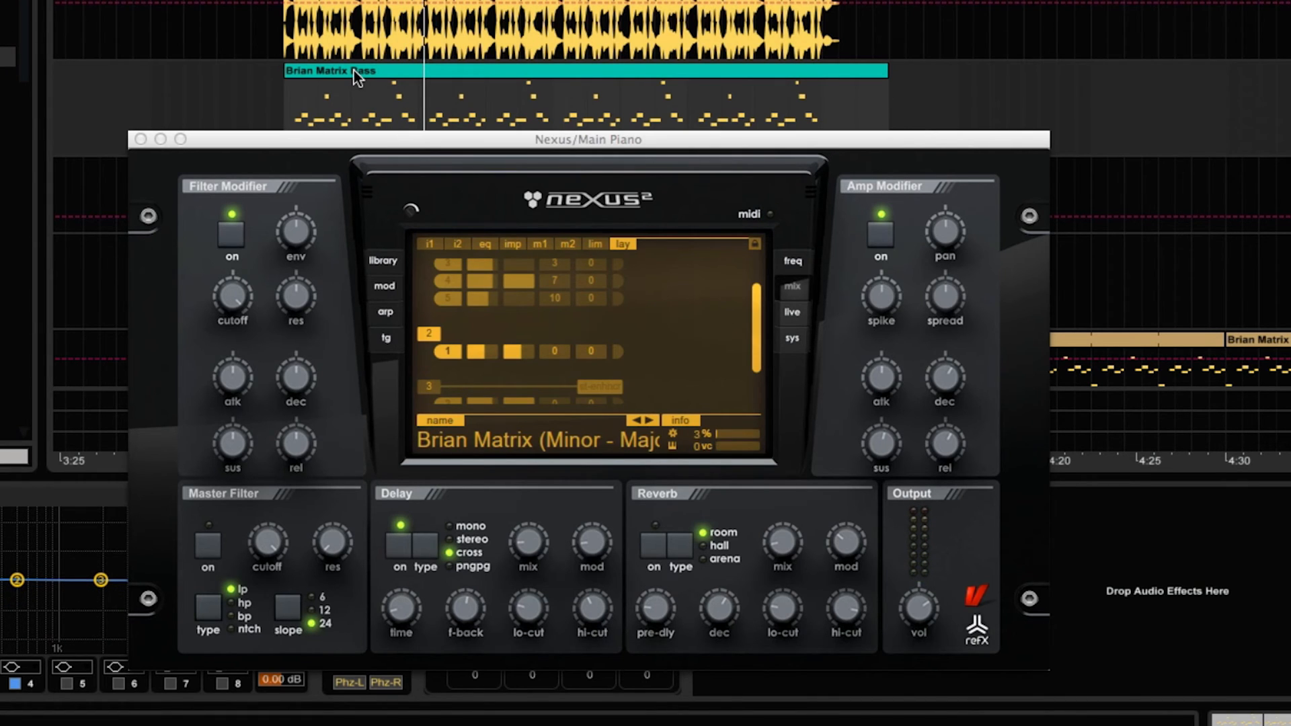
Switch layer 1 of the Brian Matrix preset back on and try out the semitone offsets of its oscillators.
drag(758, 346, 759, 275)
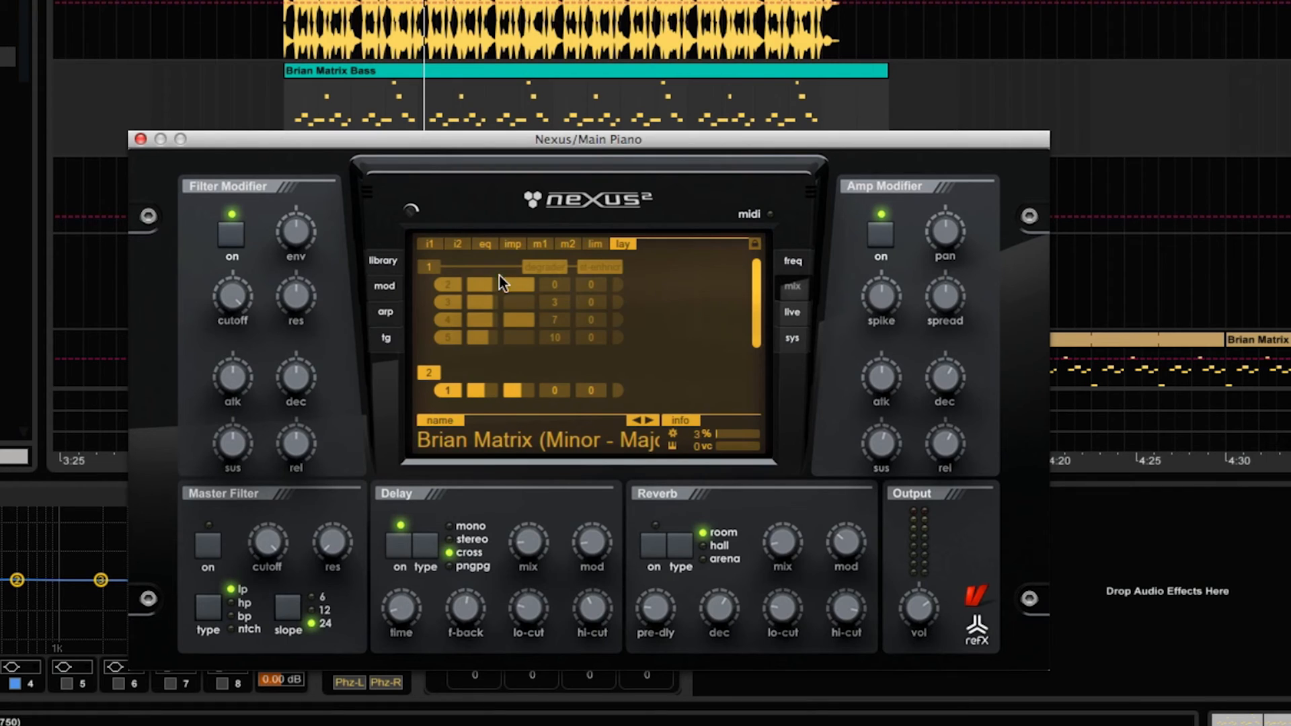
click(433, 268)
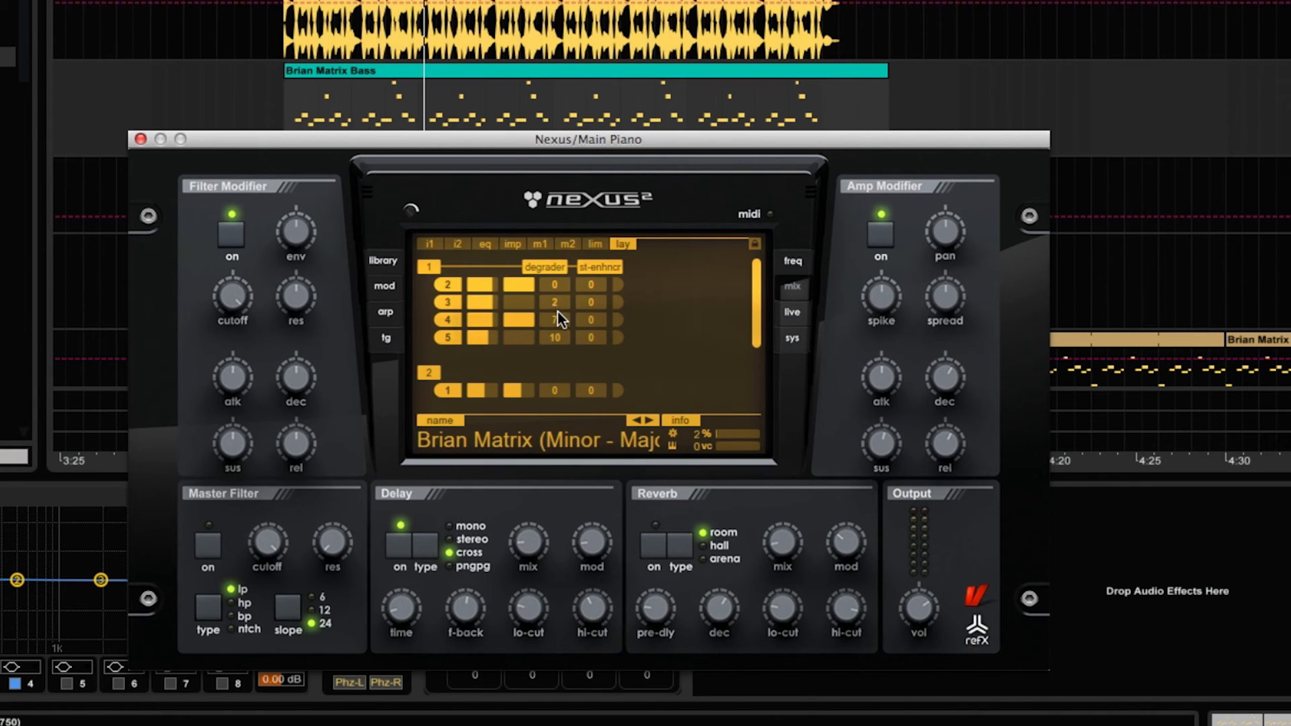
drag(559, 320, 558, 336)
drag(555, 386, 555, 383)
Switch off layer 2 in Nexus and play the Brian Matrix Bass clip to hear layer 1 alone.
key(space)
click(430, 372)
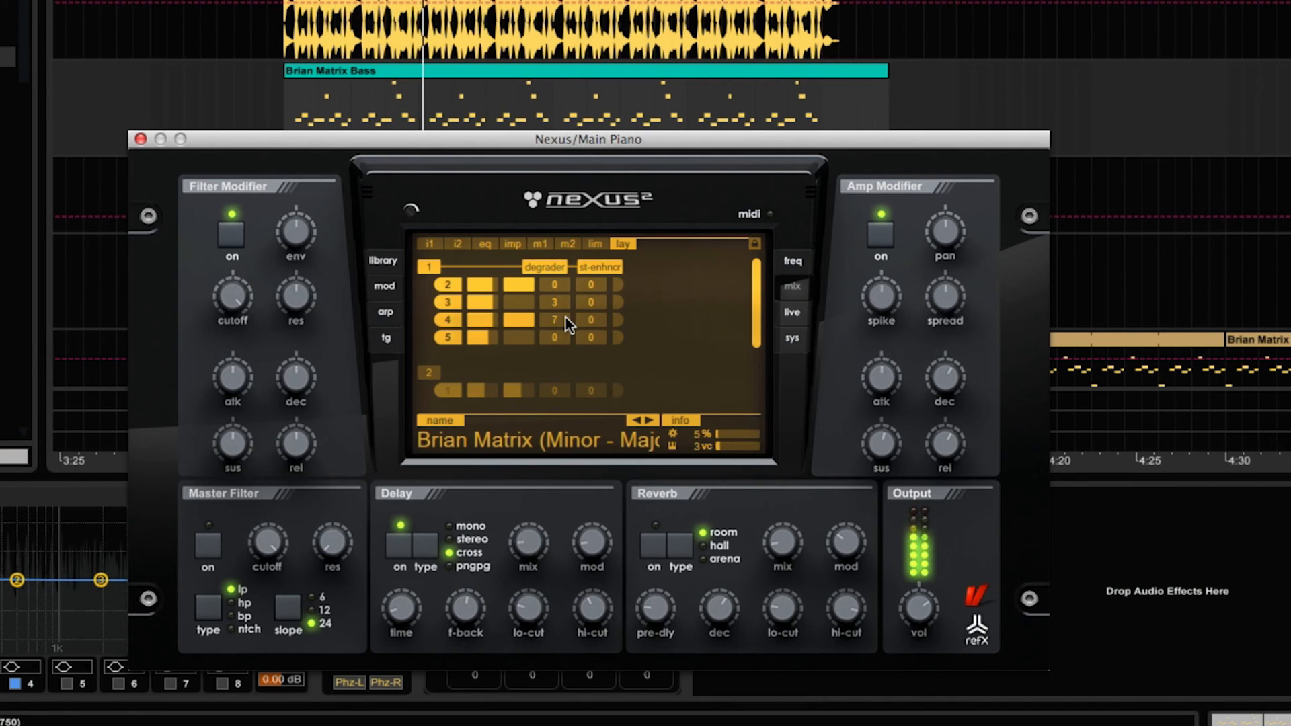
key(space)
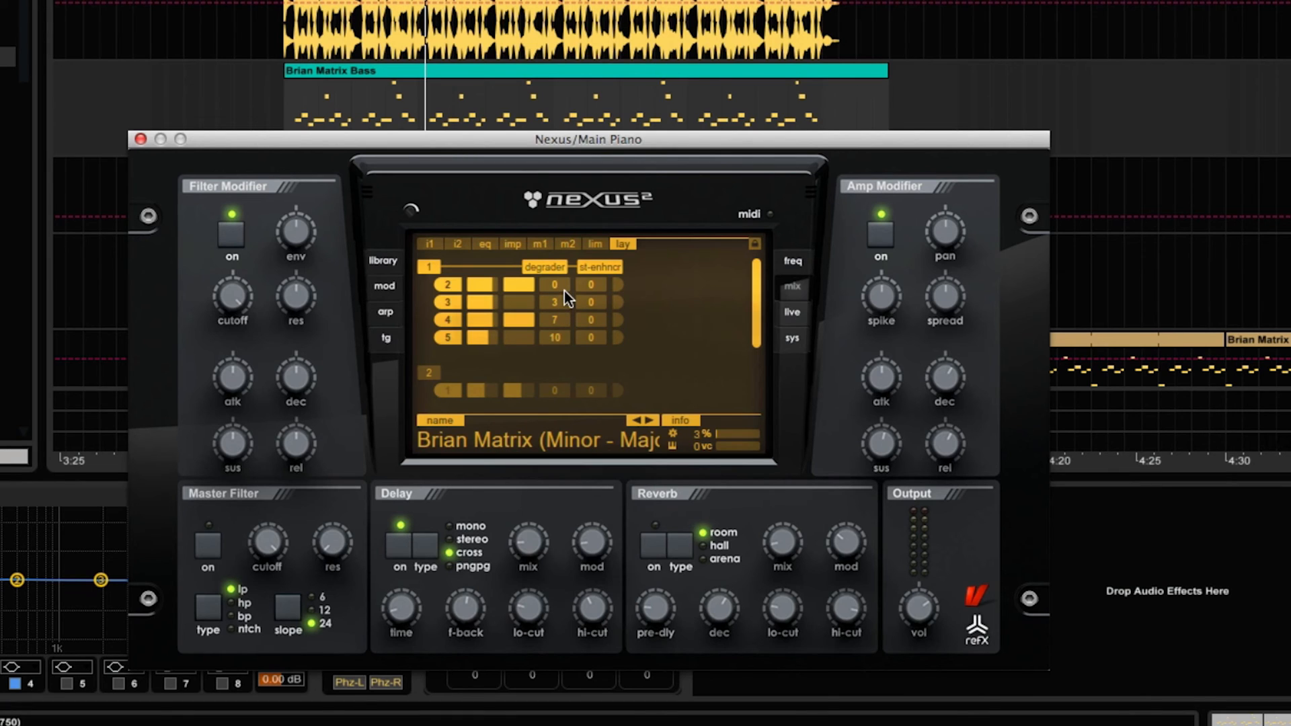
key(space)
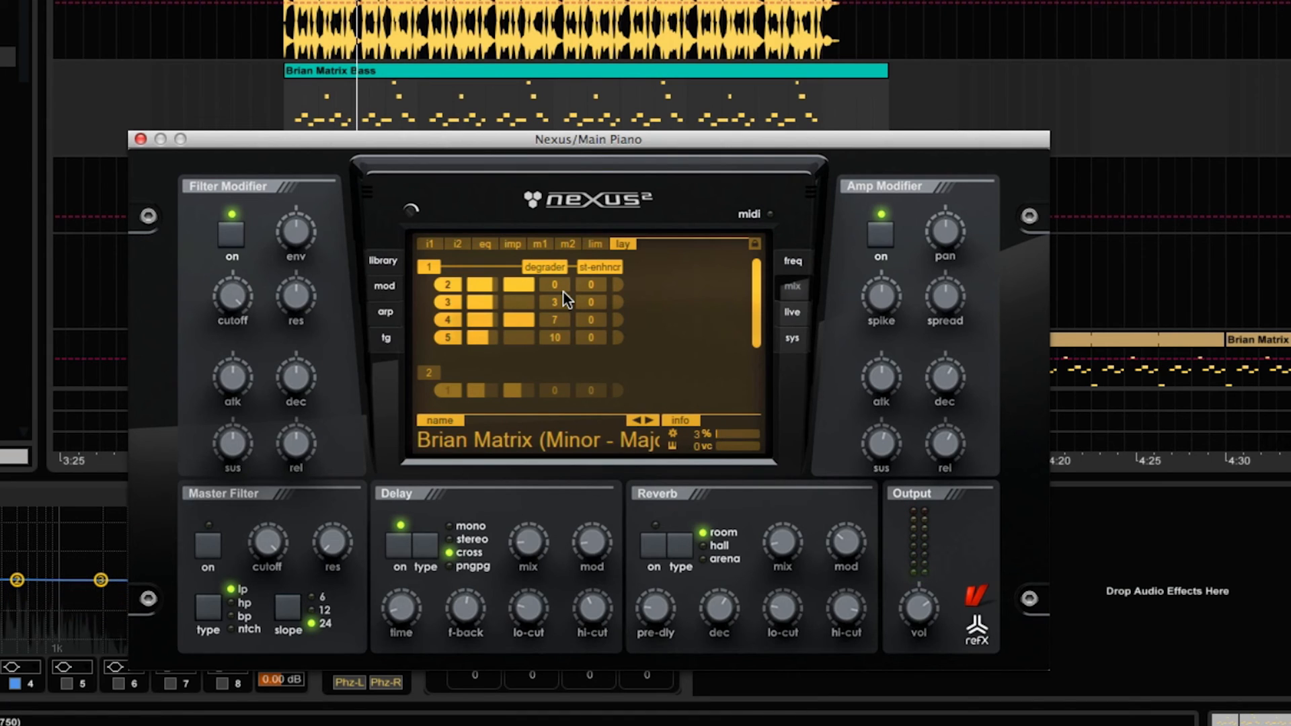
Switch layers 2 and 3 of the Brian Matrix preset back on, playing the clip once layer 2 is added.
scroll(742, 322, down, 2)
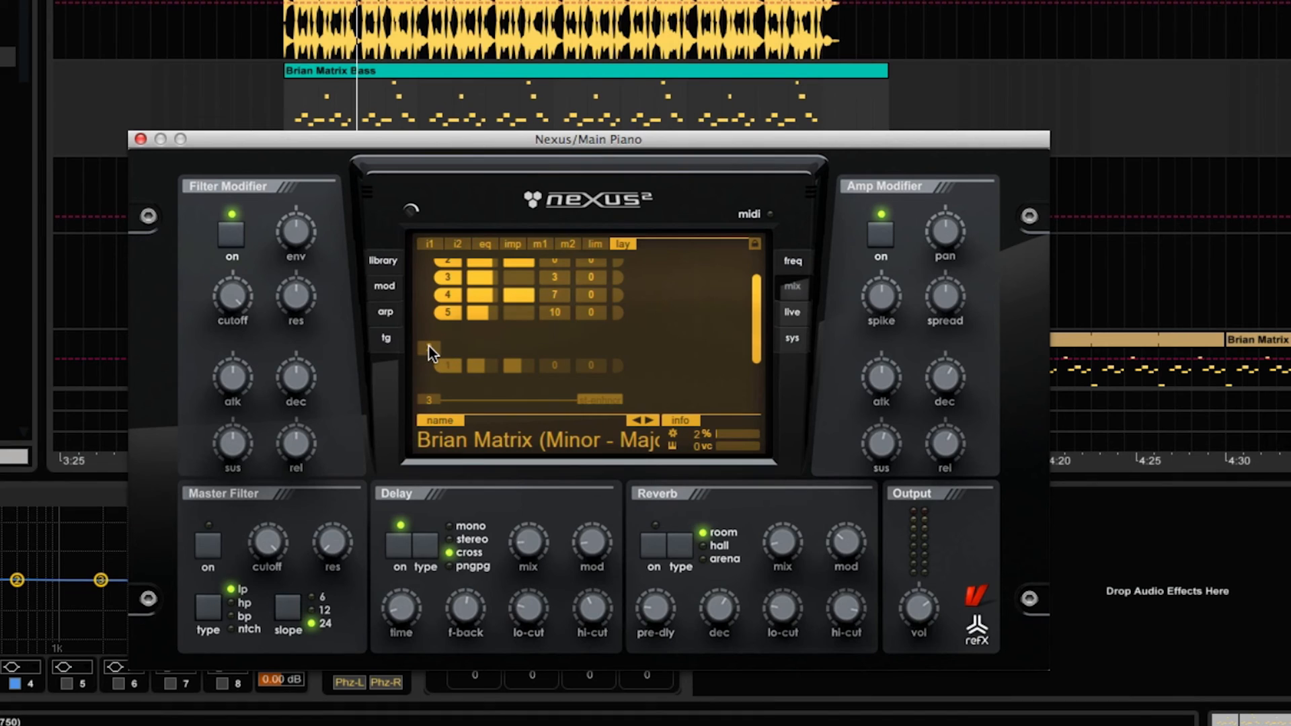
click(428, 347)
key(space)
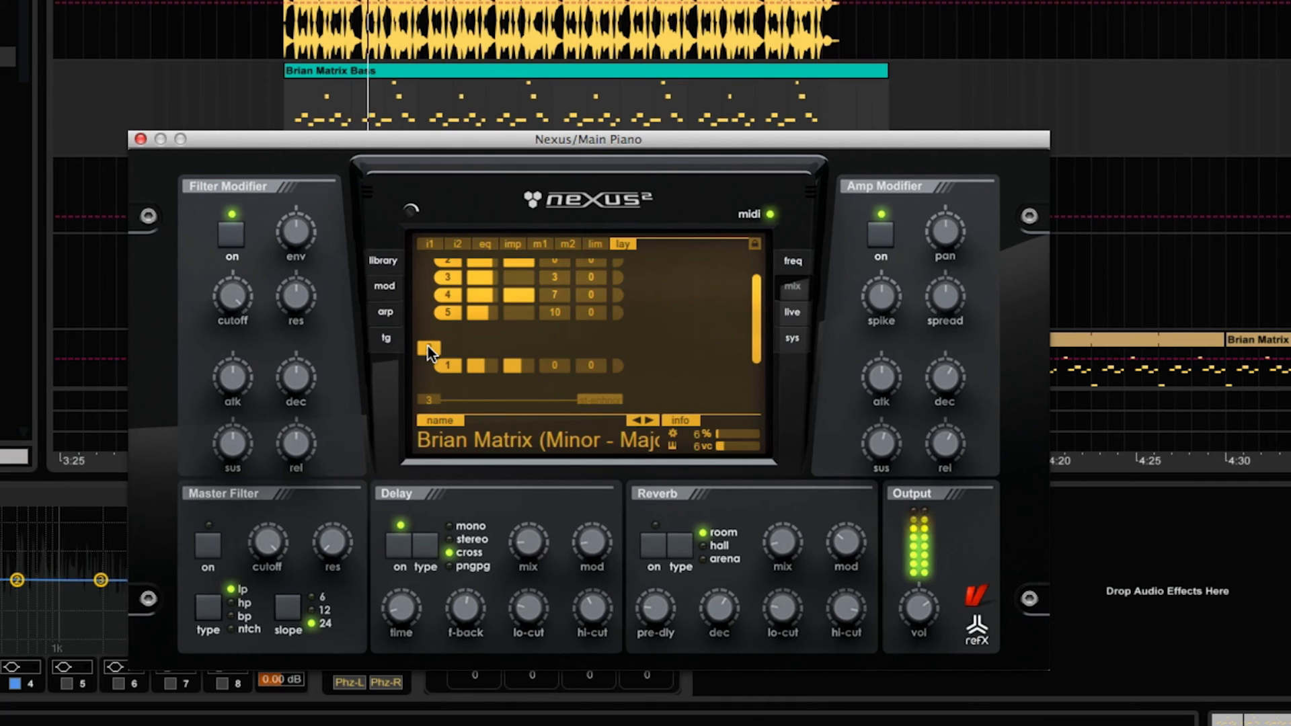
drag(753, 337, 754, 386)
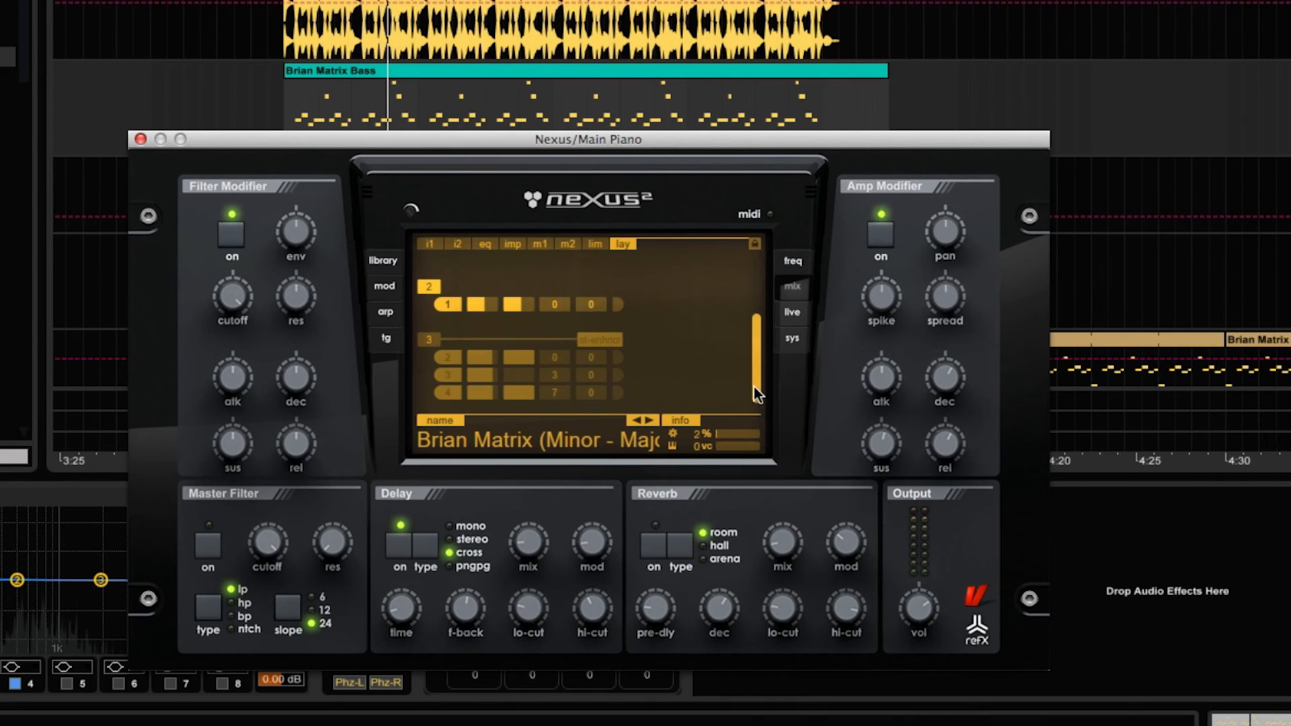
click(418, 340)
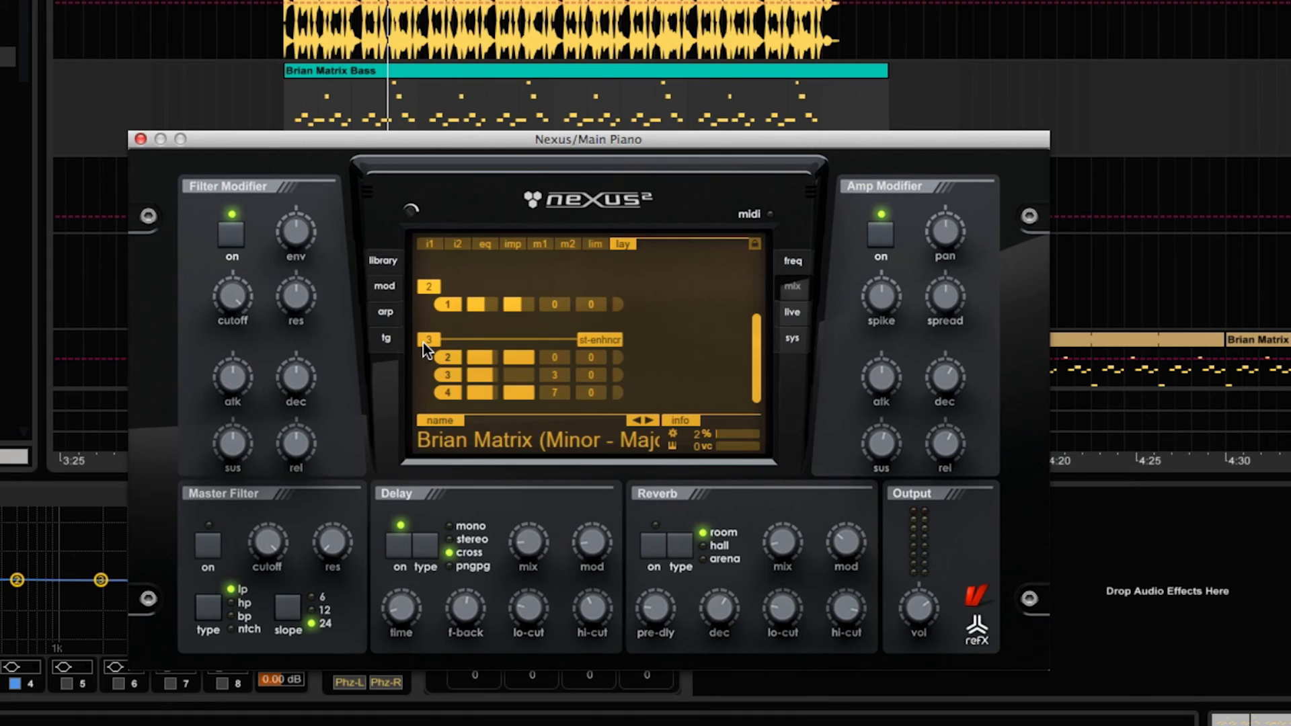
Play the clip with layer 1 switched off and switched back on to compare layers 2 and 3 with the full sound.
scroll(757, 361, up, 5)
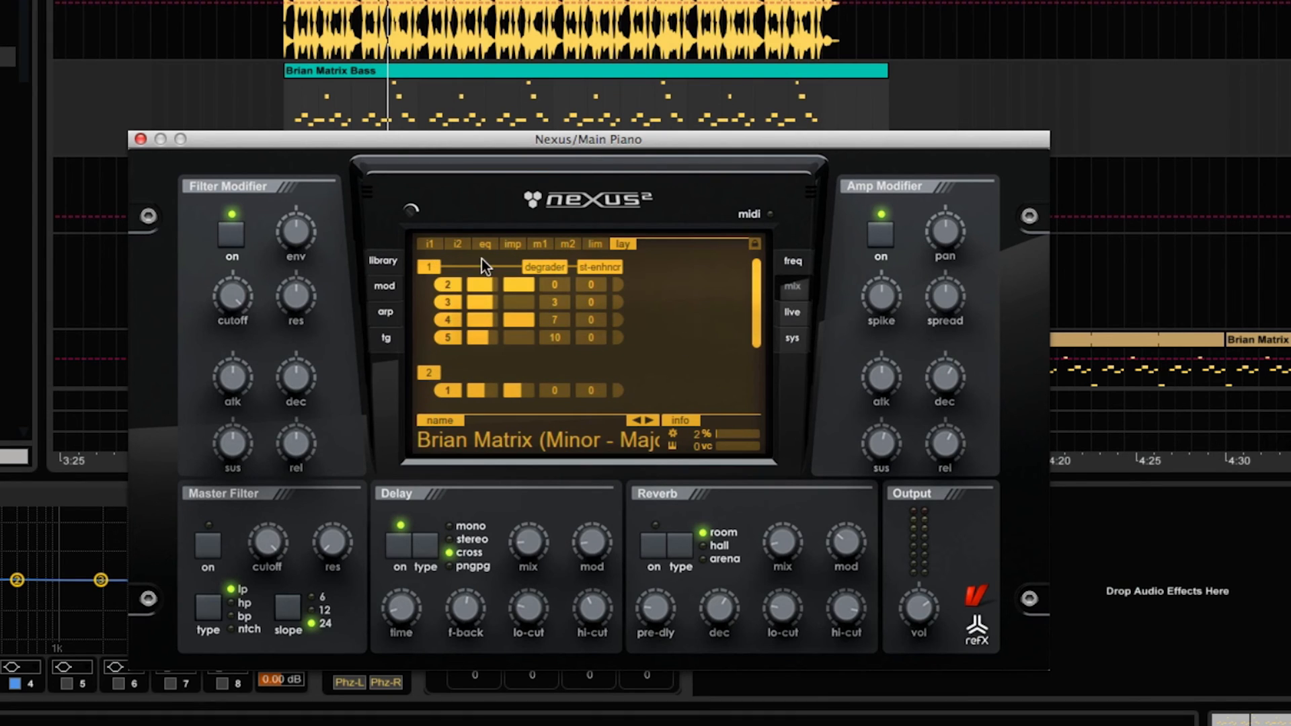
click(433, 266)
drag(755, 323, 756, 407)
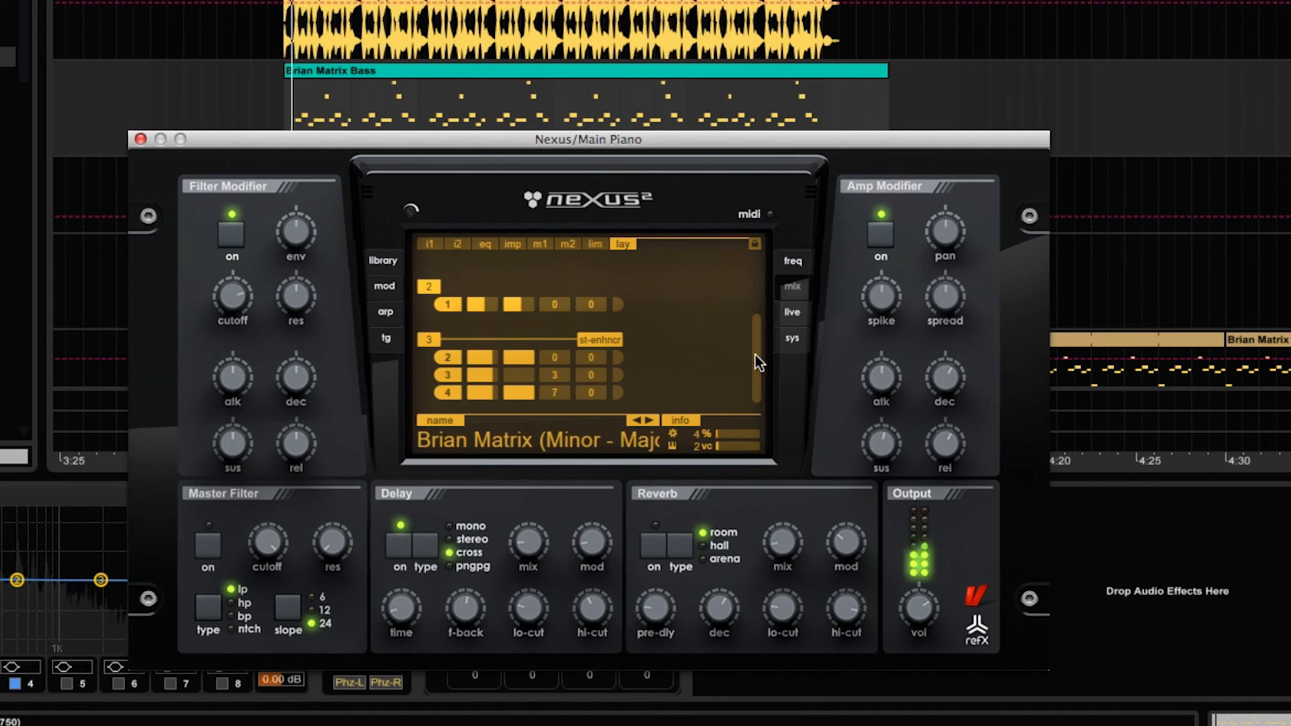
drag(756, 355, 753, 287)
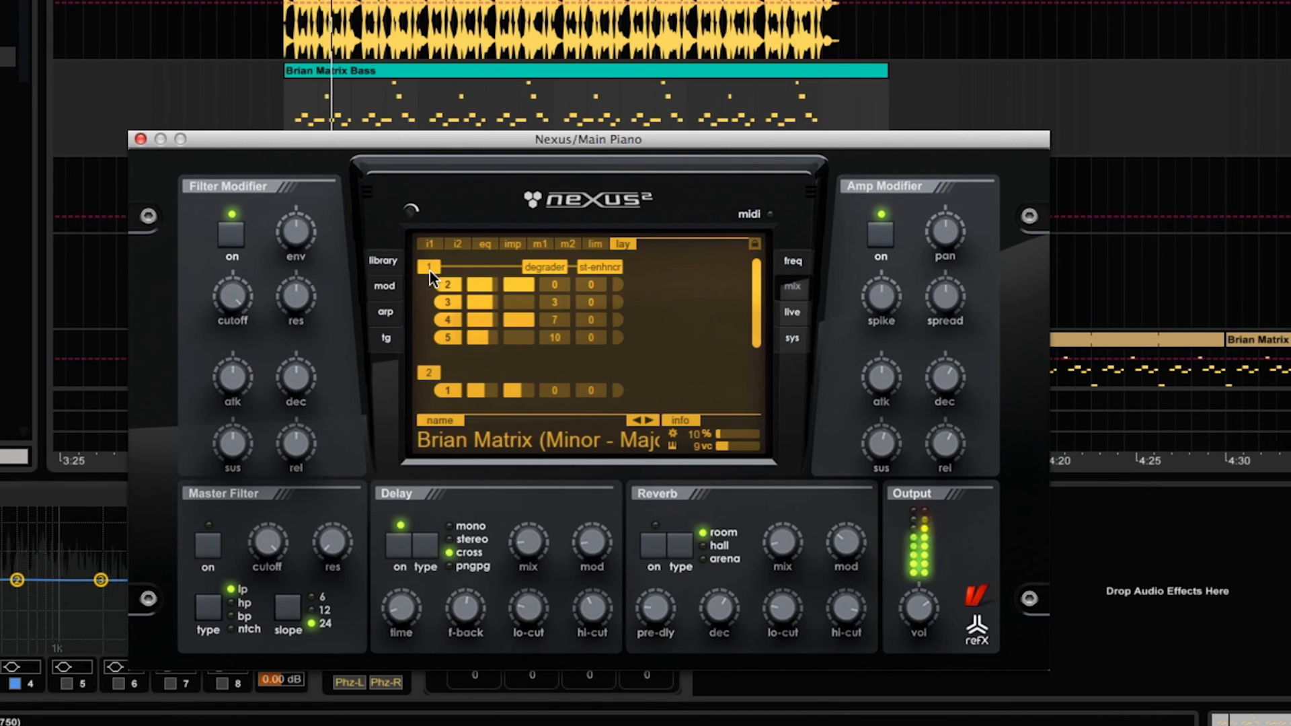
key(space)
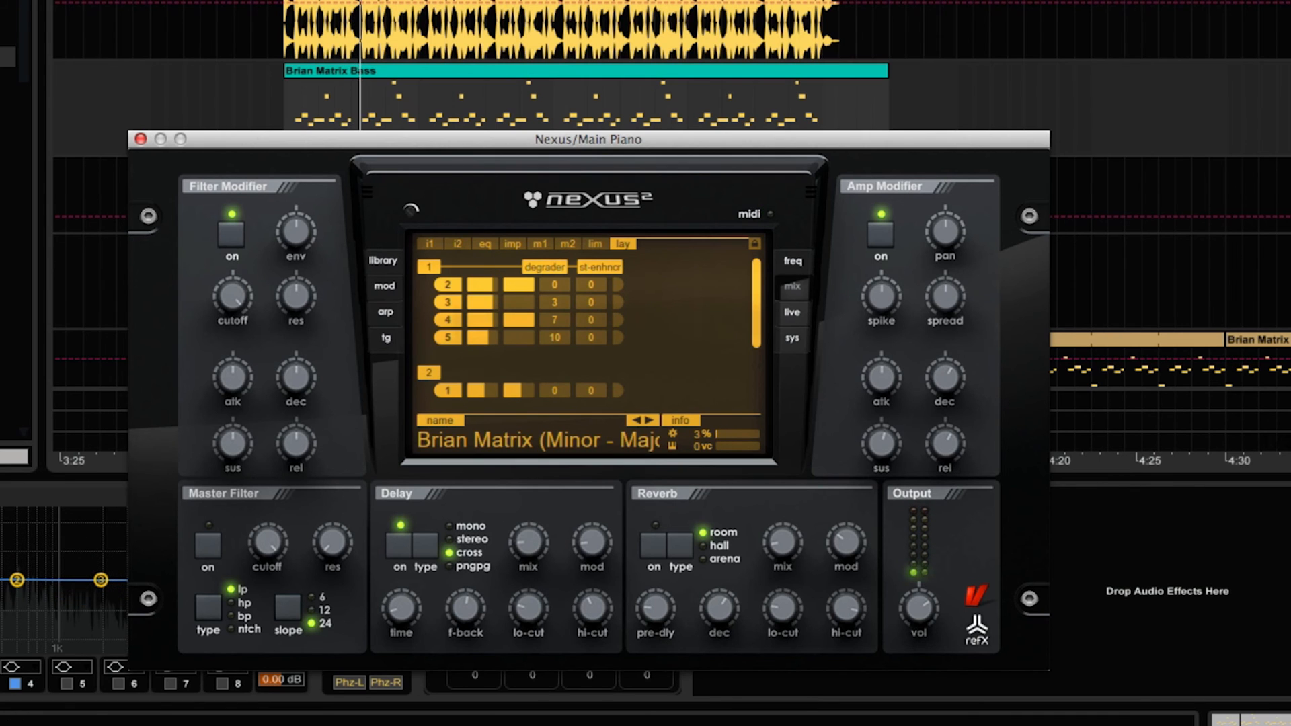